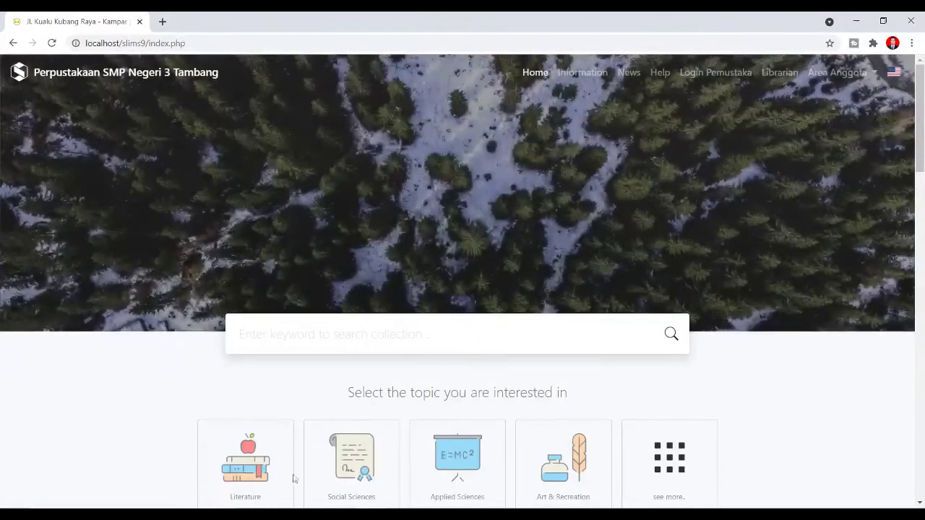
- Check the Koala Kumal PDF and KOALA.jpg file sizes, then go back to the SLiMS catalogue in Chrome
click(279, 505)
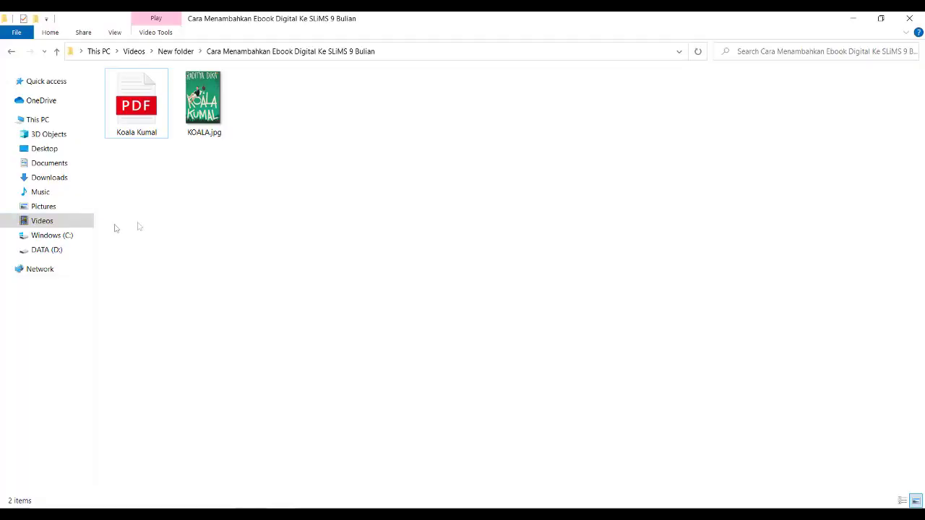
click(137, 125)
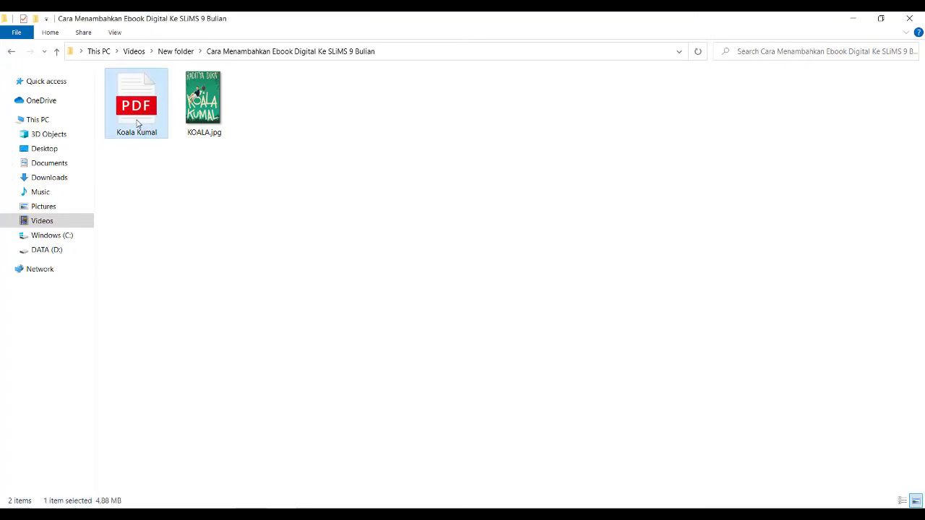
click(213, 119)
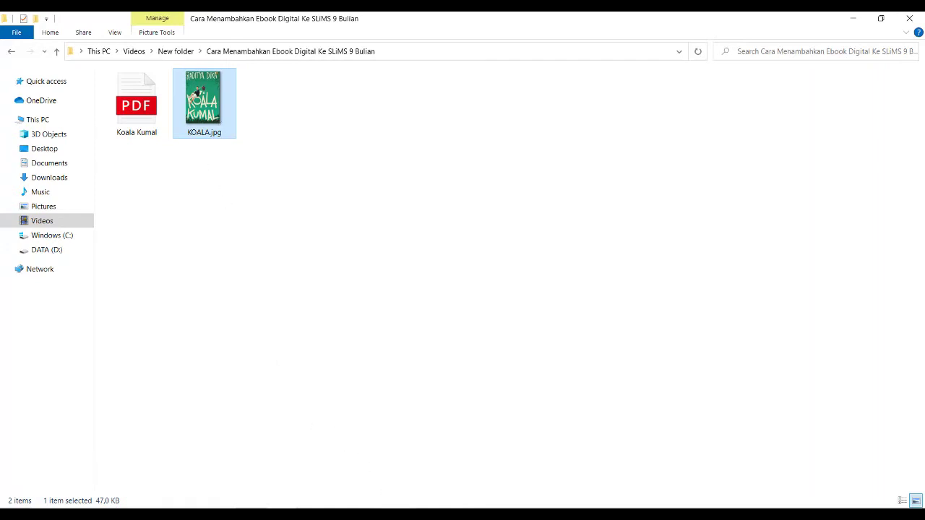
mouse_move(396, 513)
click(442, 471)
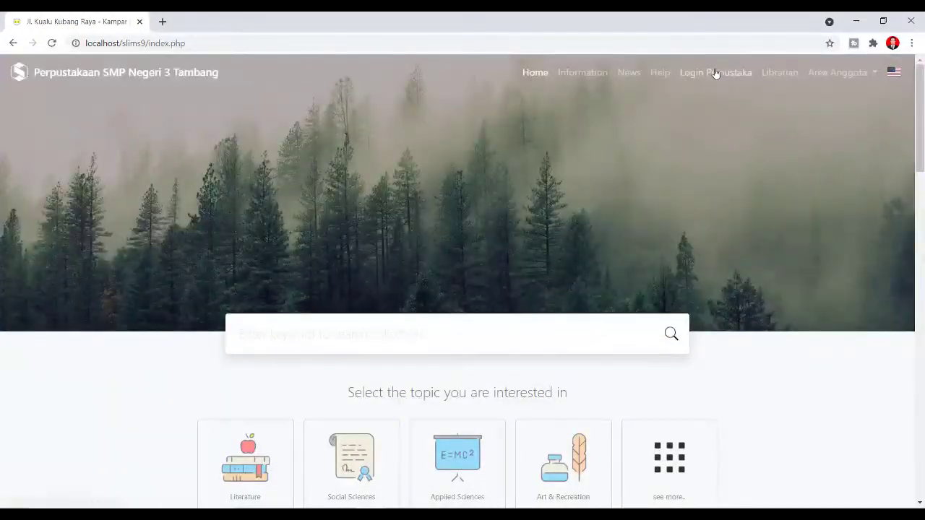
- Log in to SLiMS with the librarian username and password, and dismiss Chrome's password warning
click(716, 73)
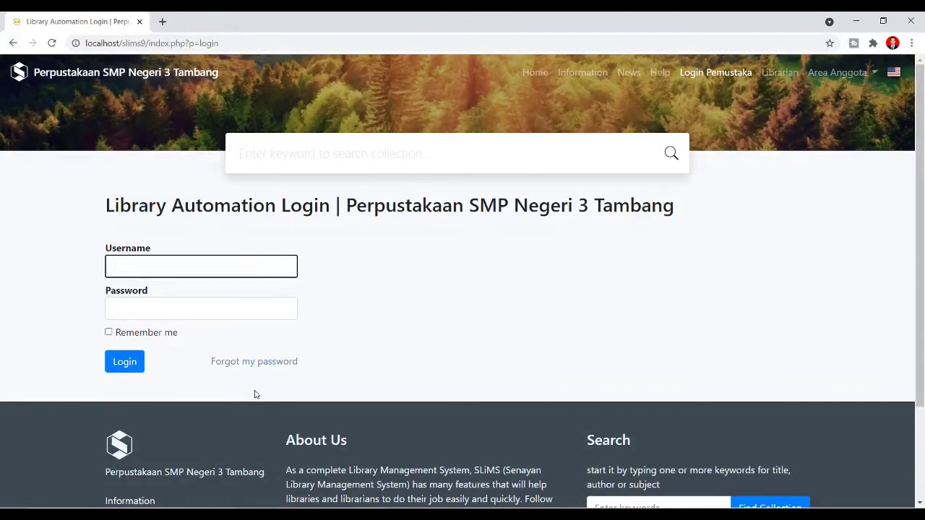
click(226, 273)
text(admin)
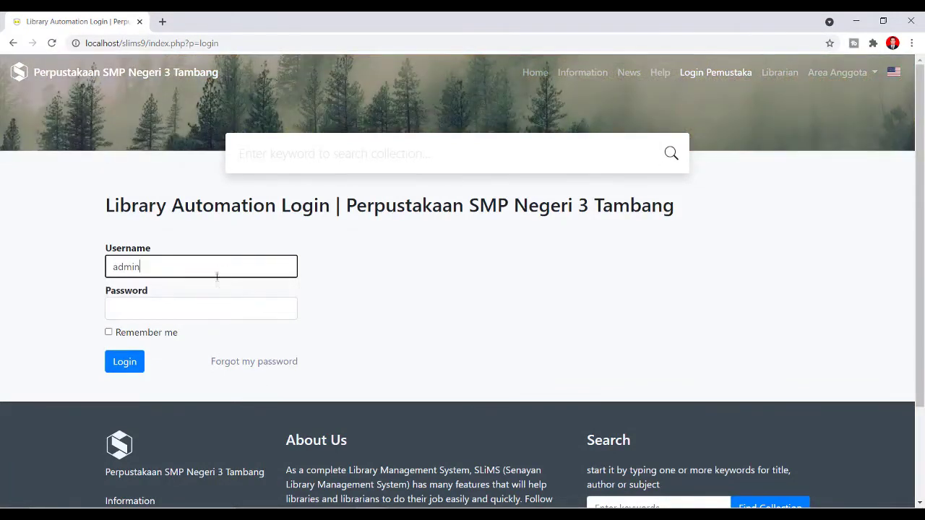
click(216, 313)
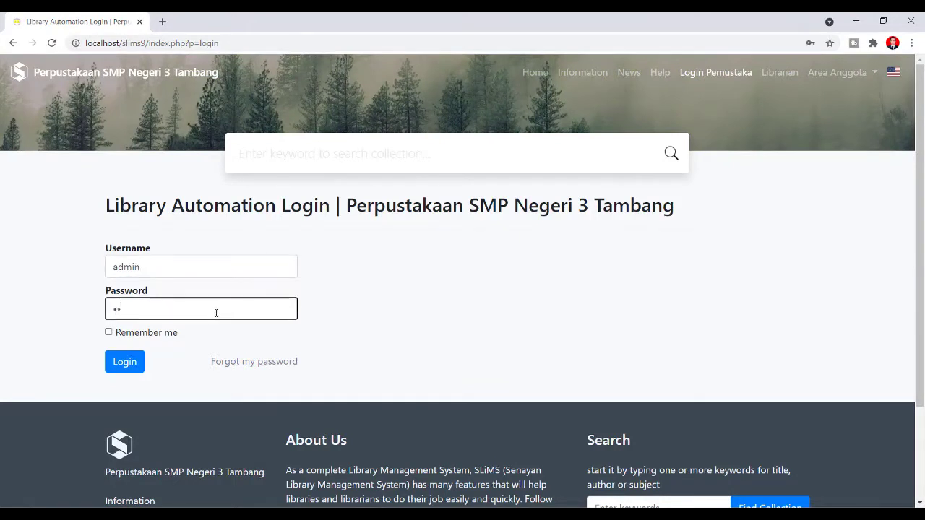
text(admin)
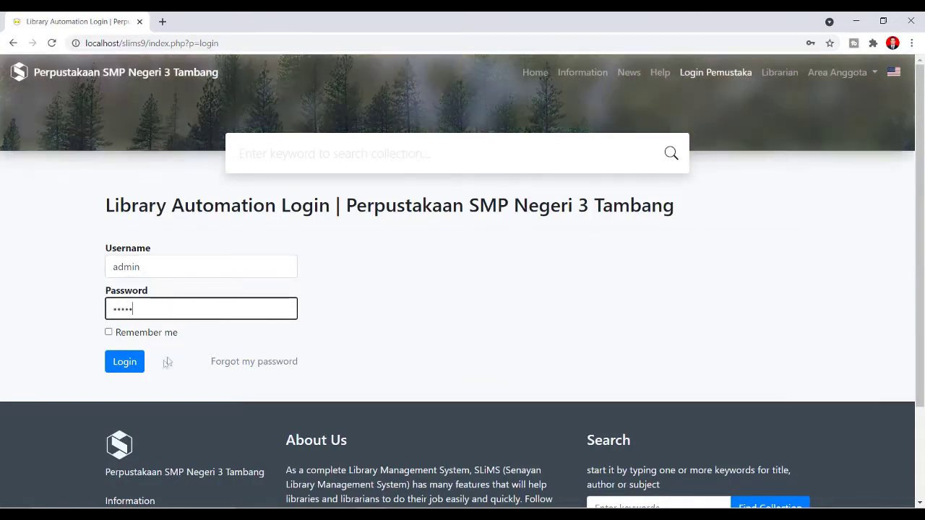
click(130, 363)
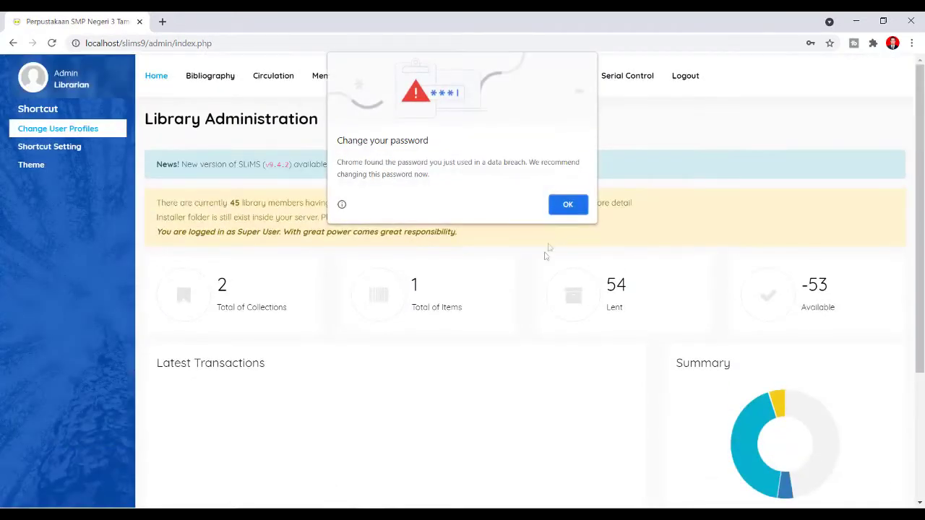
click(569, 206)
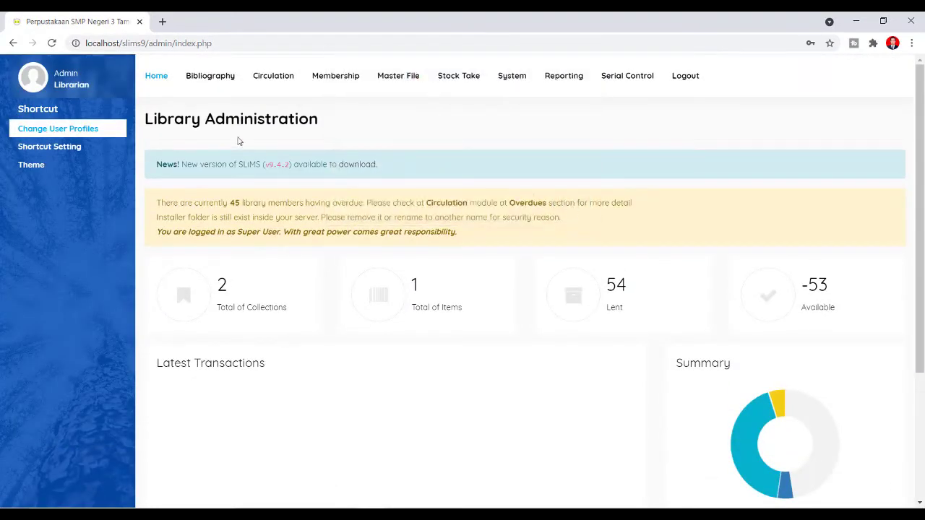
- Add a new bibliography record titled 'Koala Kumal', closing the author form without adding anyone
click(221, 82)
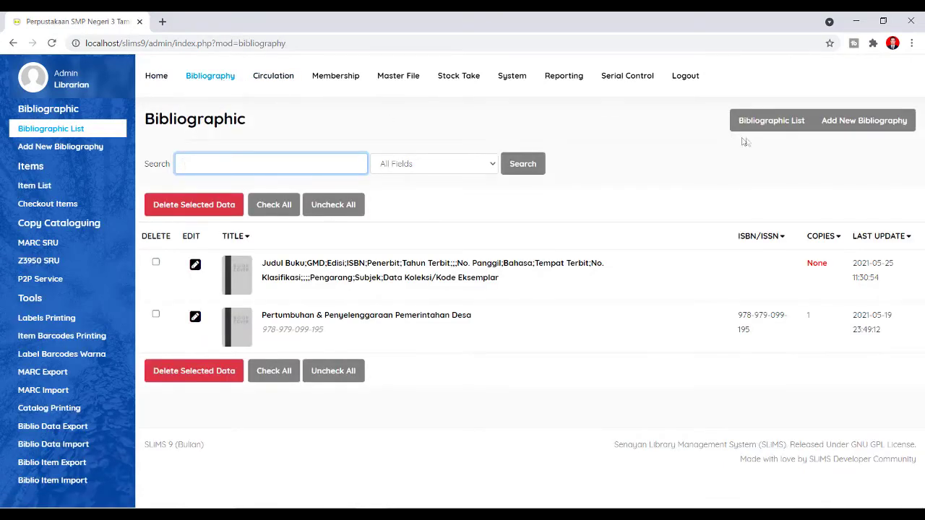
click(863, 129)
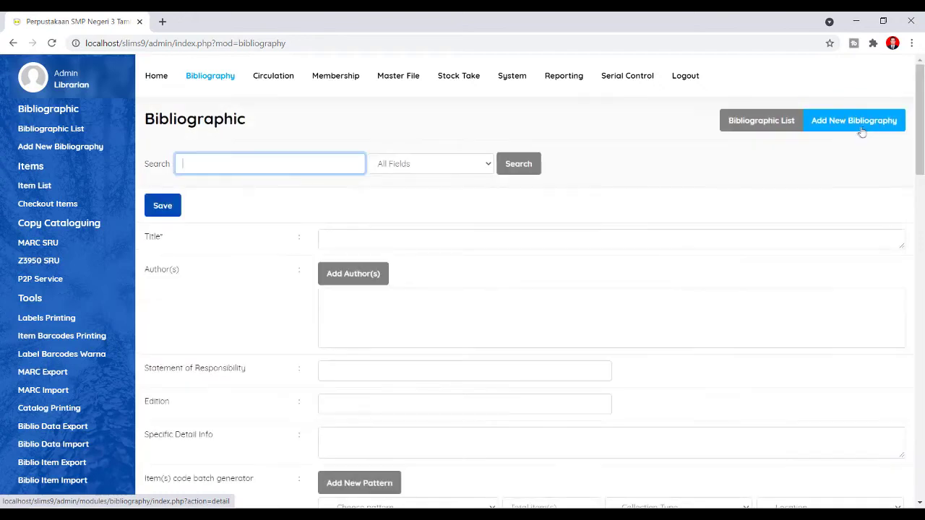
click(368, 236)
text(Koala)
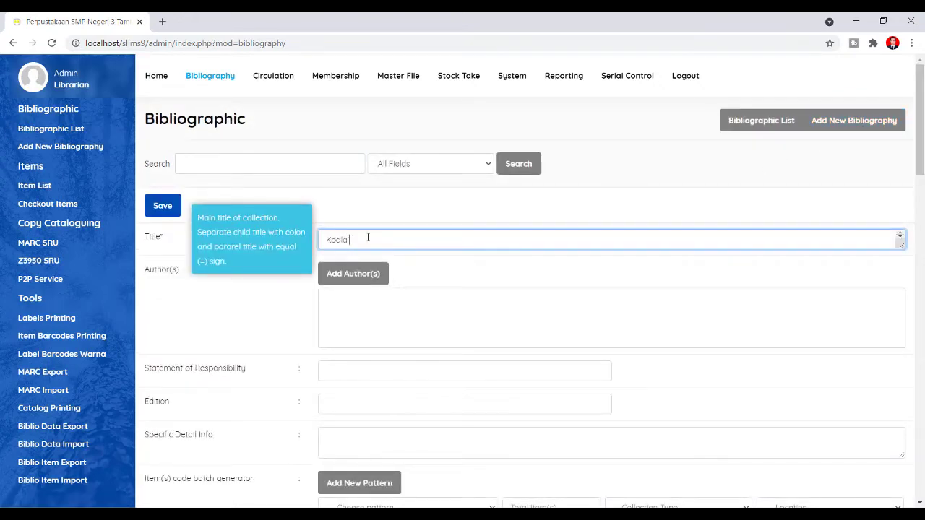
text( Kumal)
click(354, 274)
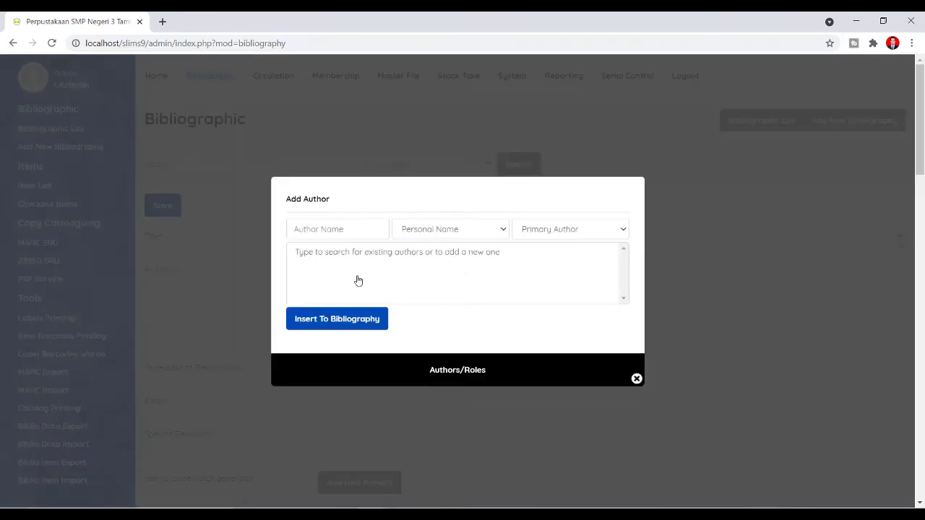
click(636, 378)
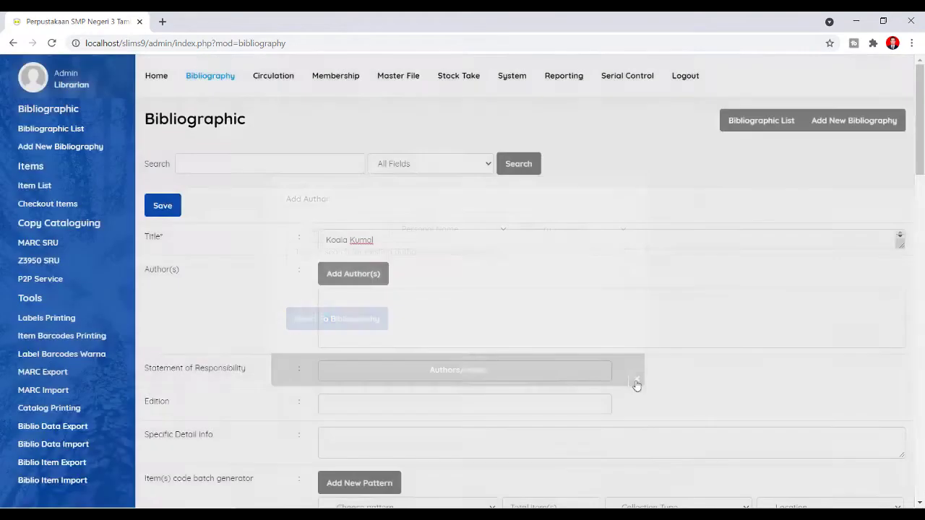
- Scroll the new record form down to the Image field, leaving Publisher unselected
scroll(182, 399, down, 3)
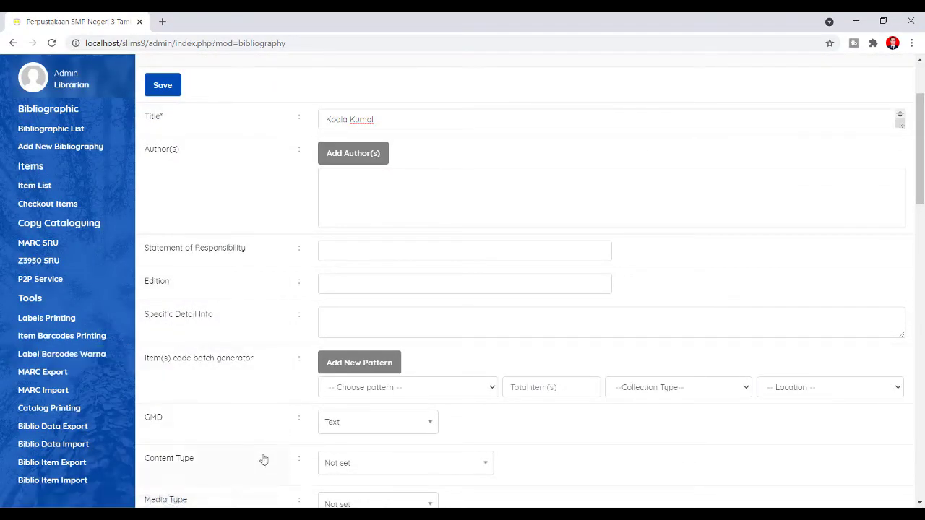
scroll(264, 459, down, 3)
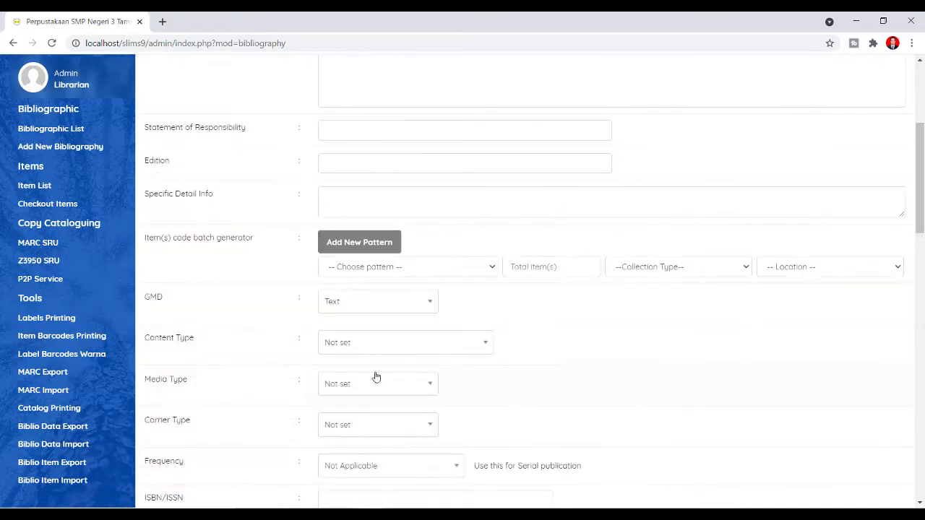
scroll(390, 391, down, 3)
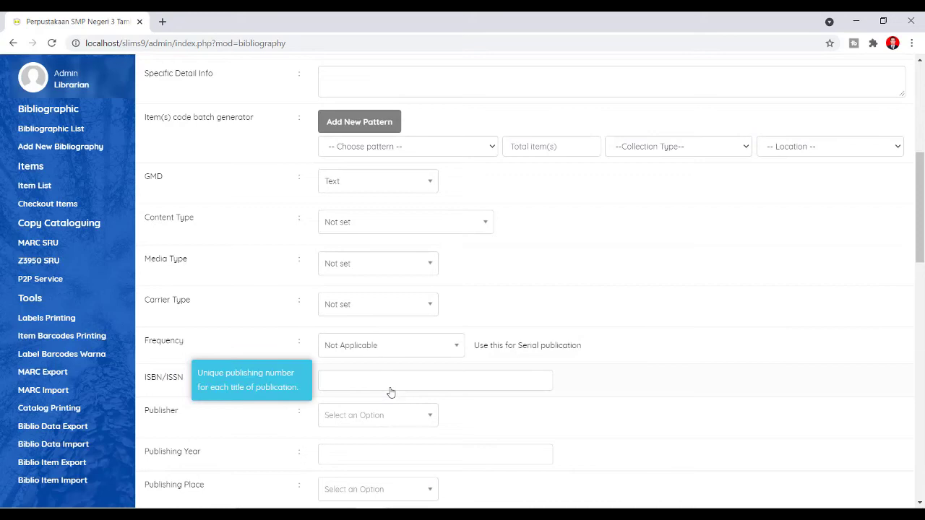
scroll(397, 385, down, 2)
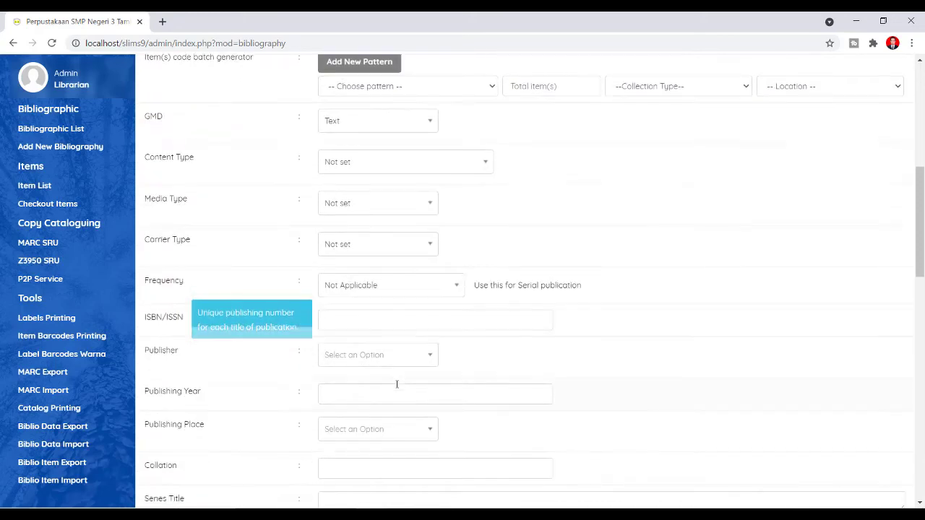
click(402, 354)
click(402, 353)
scroll(390, 396, down, 2)
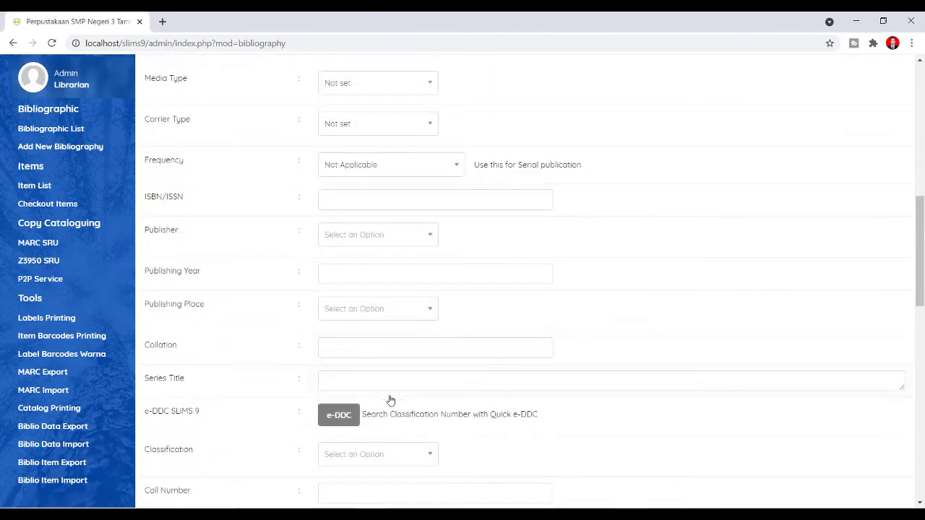
scroll(385, 423, down, 1)
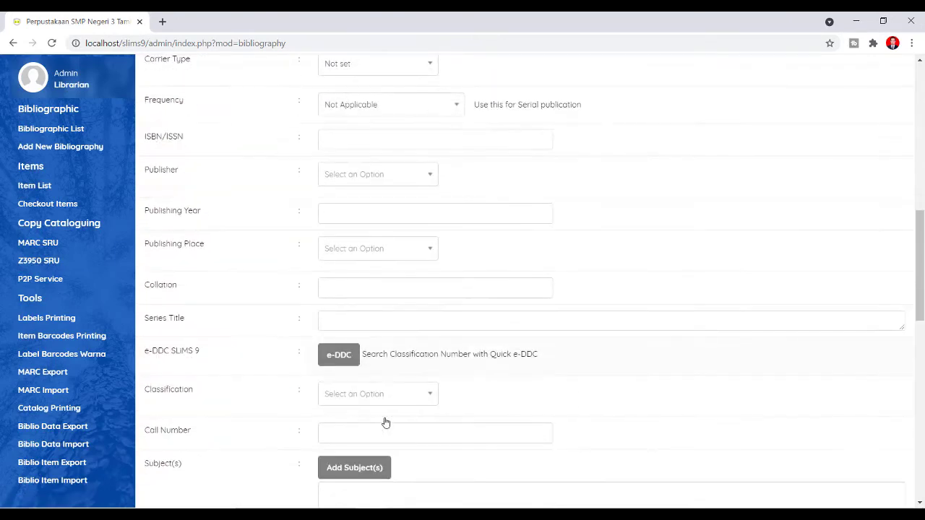
scroll(385, 423, down, 4)
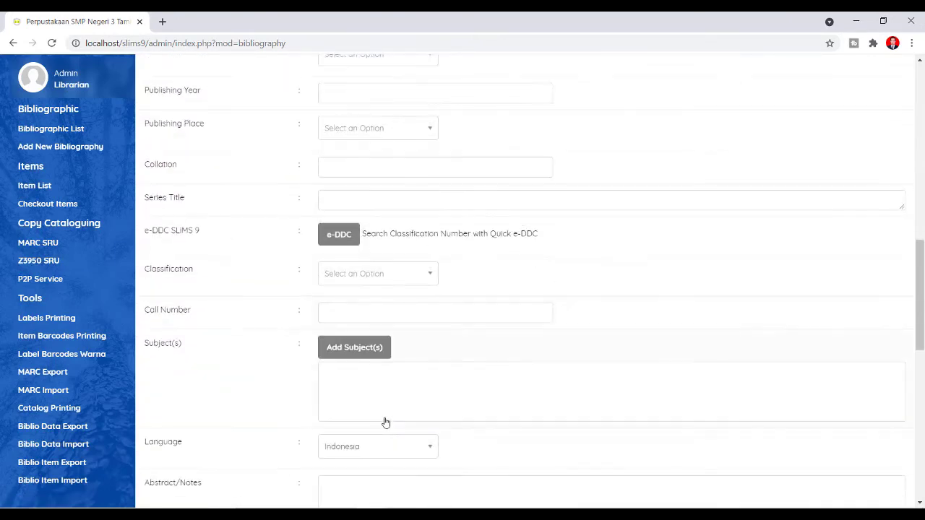
scroll(385, 422, down, 1)
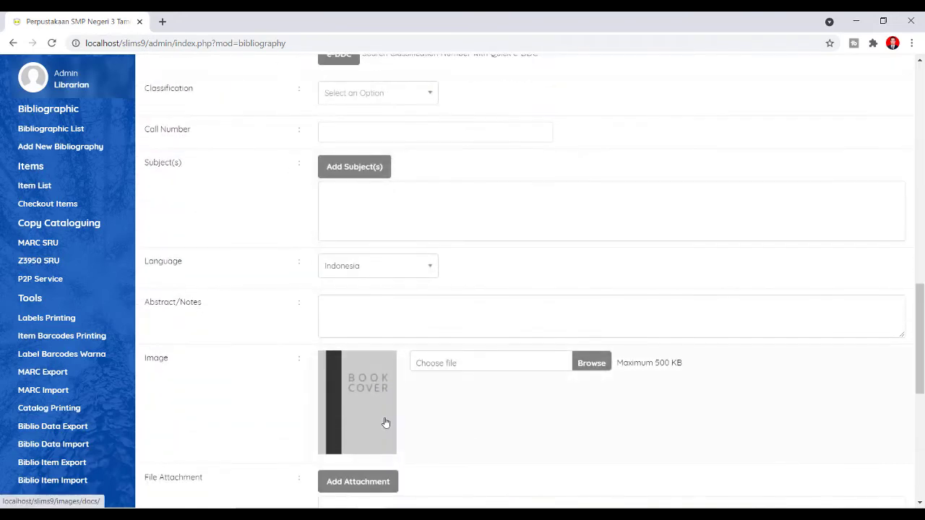
scroll(385, 422, down, 1)
double_click(154, 301)
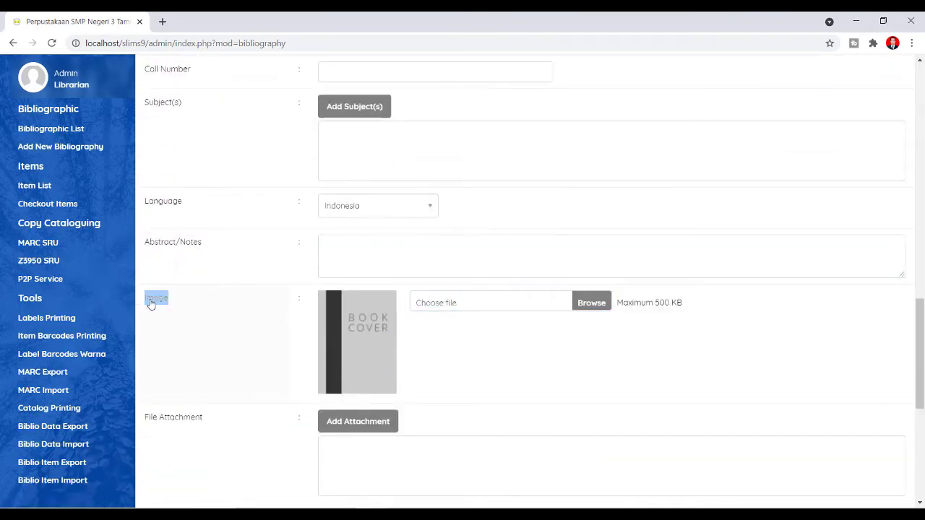
scroll(257, 344, down, 3)
scroll(257, 344, down, 4)
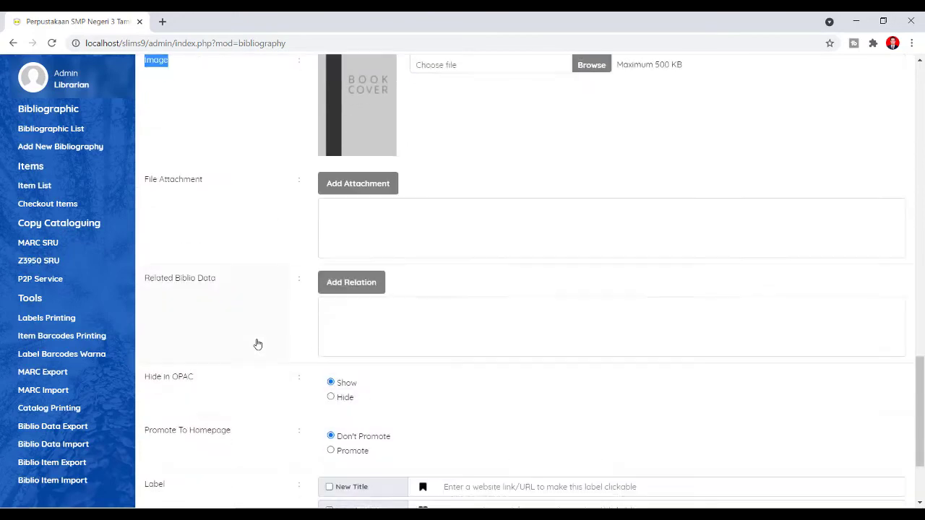
scroll(257, 344, up, 5)
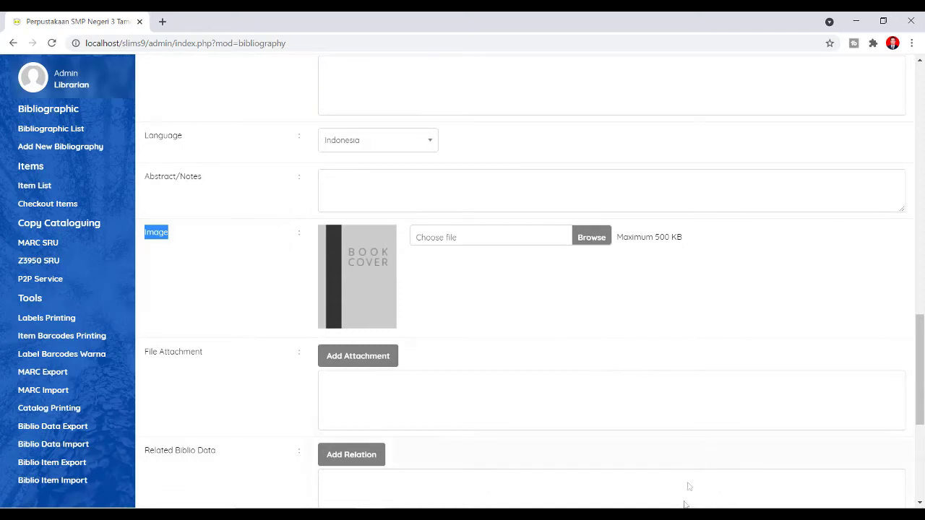
- Choose KOALA.jpg from the Koala folder as the record's cover image, within the 500 KB limit
click(593, 237)
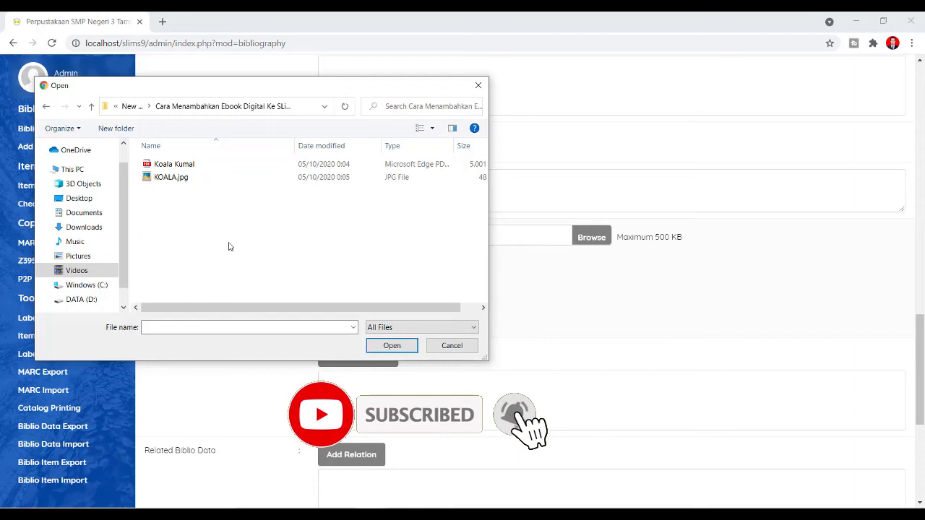
click(131, 107)
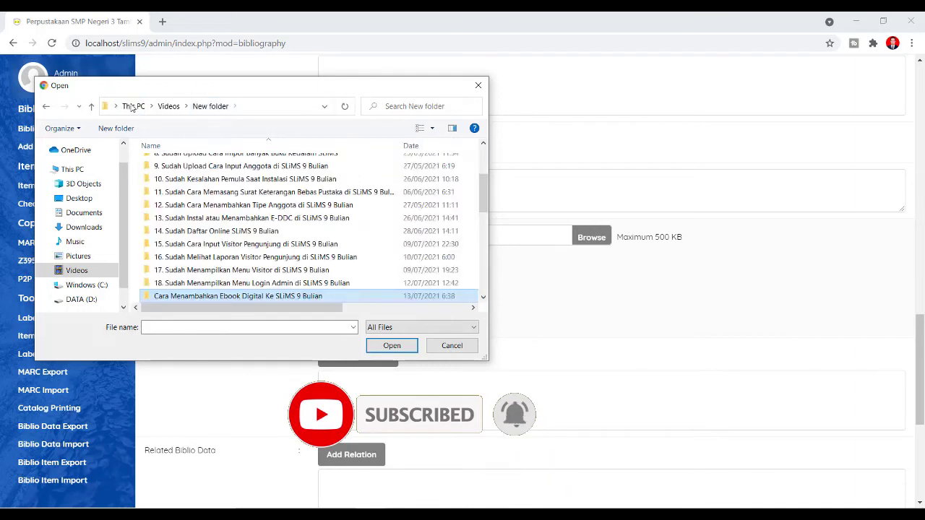
double_click(200, 298)
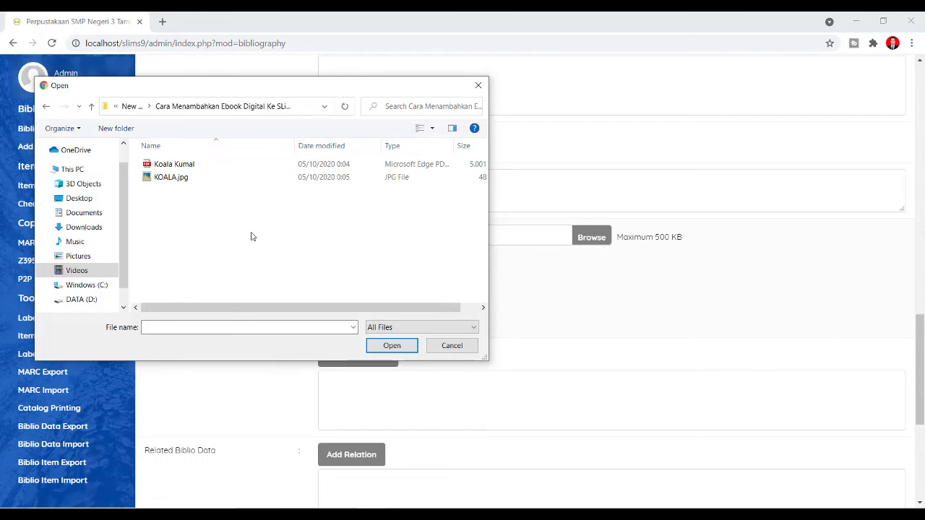
click(182, 180)
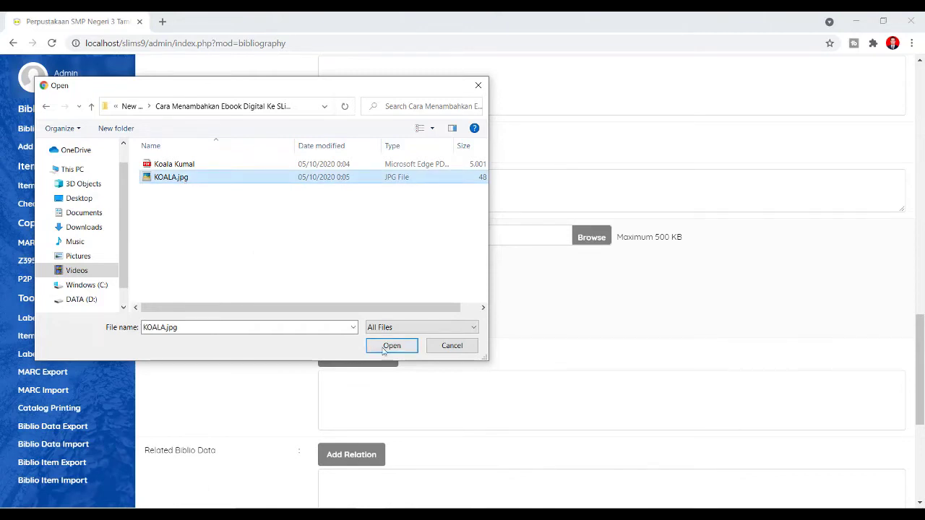
drag(378, 310, 448, 309)
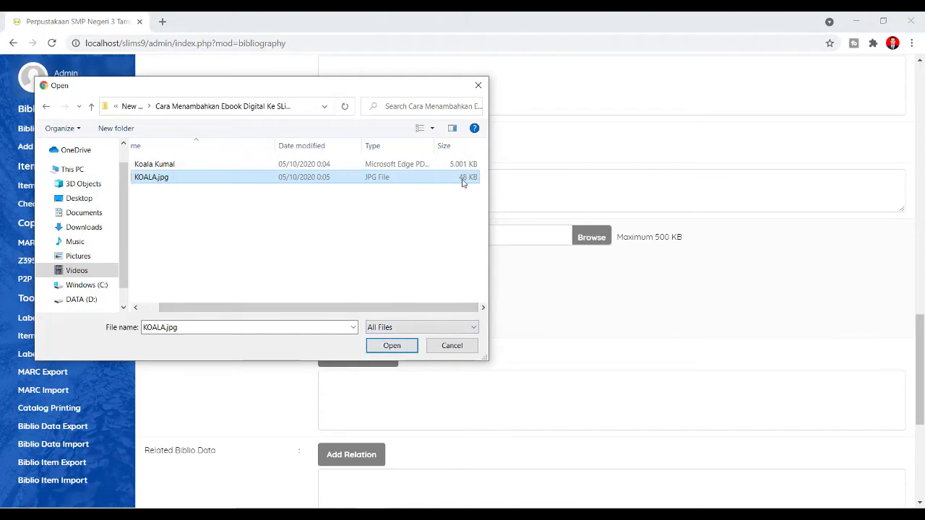
click(391, 345)
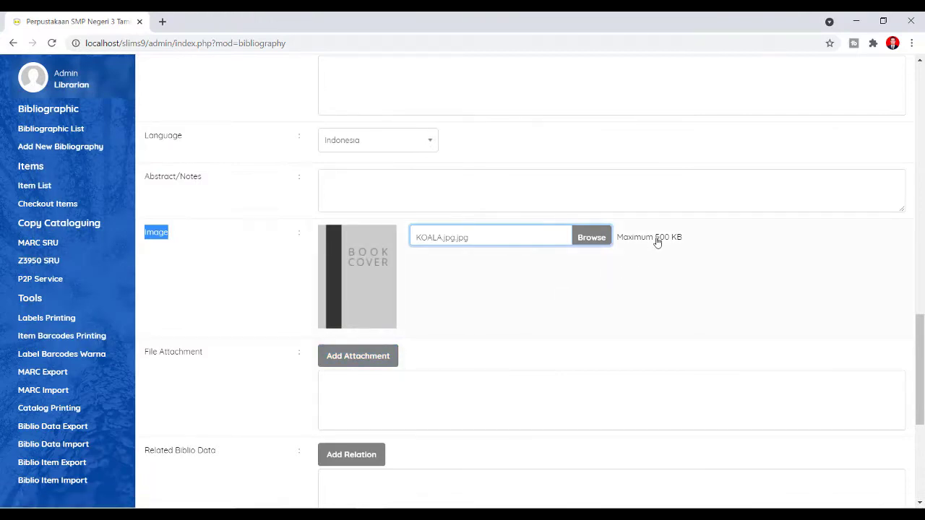
drag(655, 239, 673, 241)
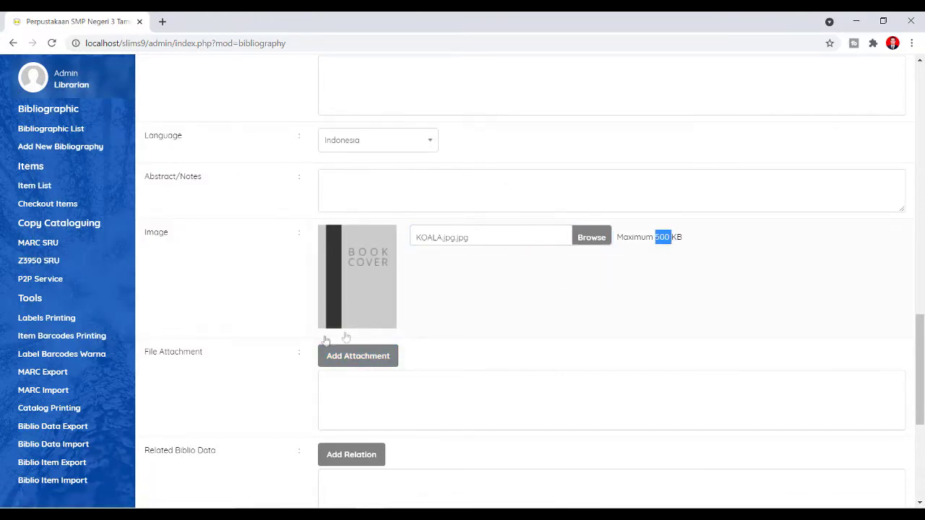
scroll(215, 378, down, 3)
scroll(215, 378, up, 3)
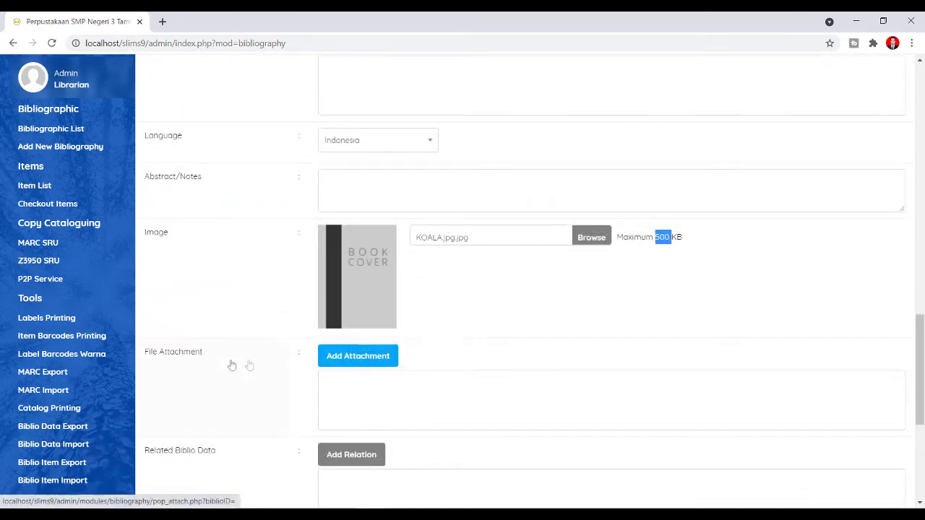
- Start a file attachment titled 'Koala Kumal' and keep Repository ROOT as its folder
drag(143, 354, 207, 359)
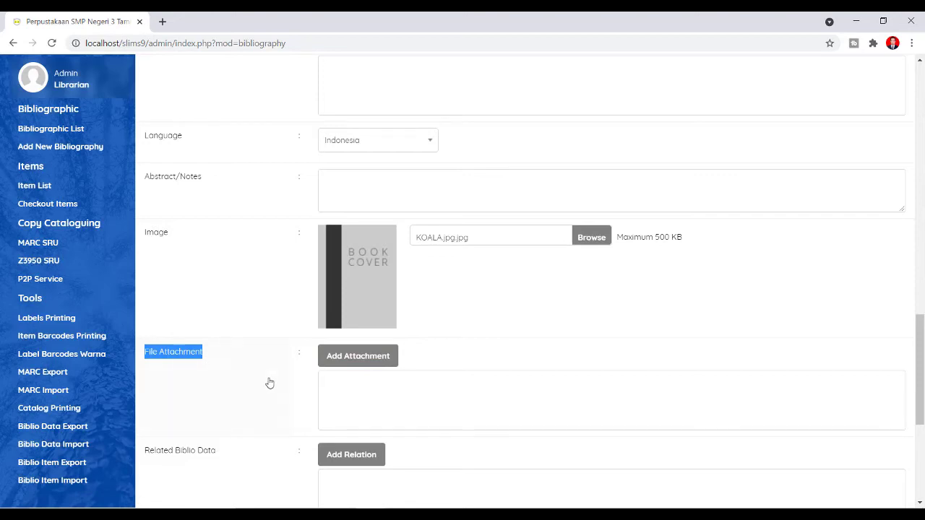
click(351, 362)
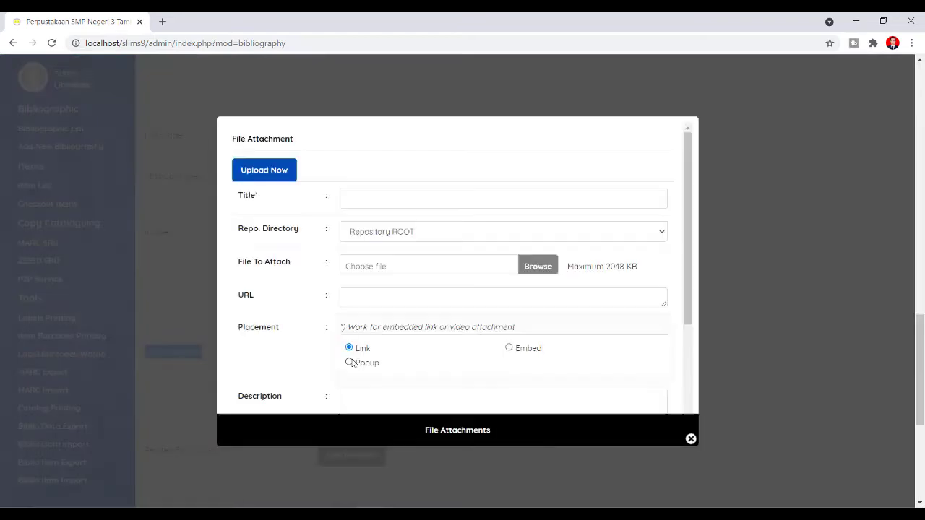
click(373, 200)
text(Koala Kumal)
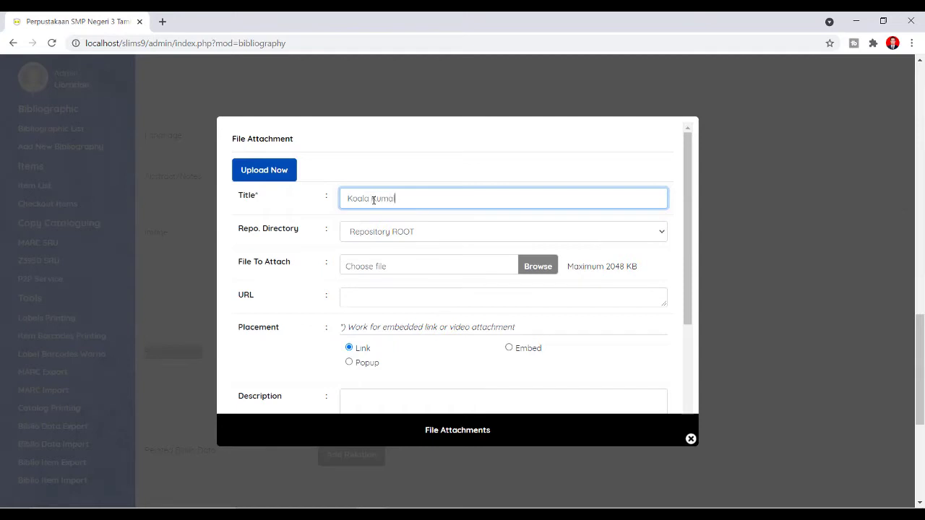
click(390, 231)
click(393, 244)
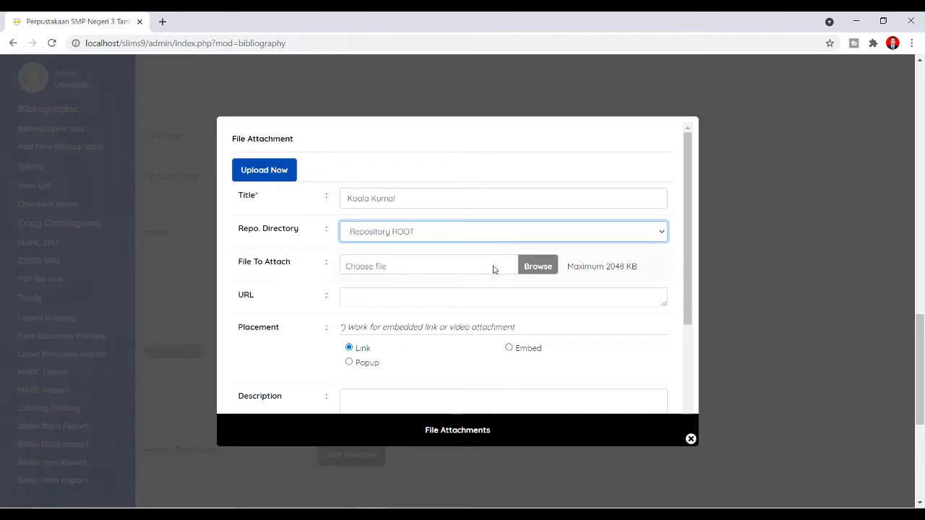
- Select Koala Kumal.pdf as the file to attach
drag(239, 262, 311, 258)
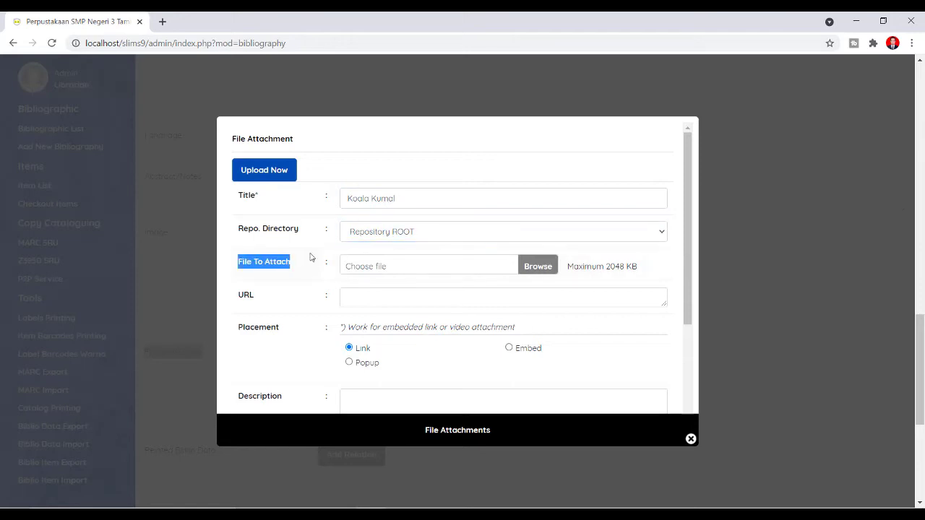
click(538, 266)
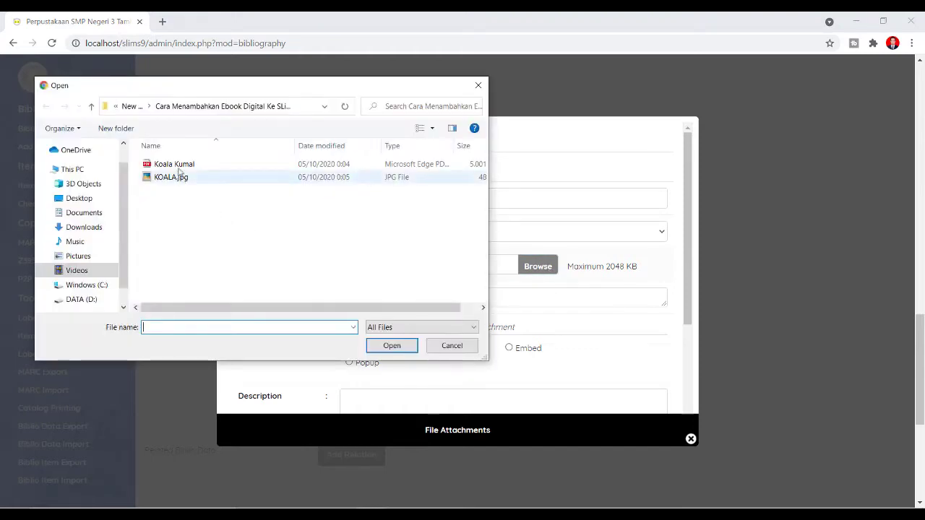
click(182, 165)
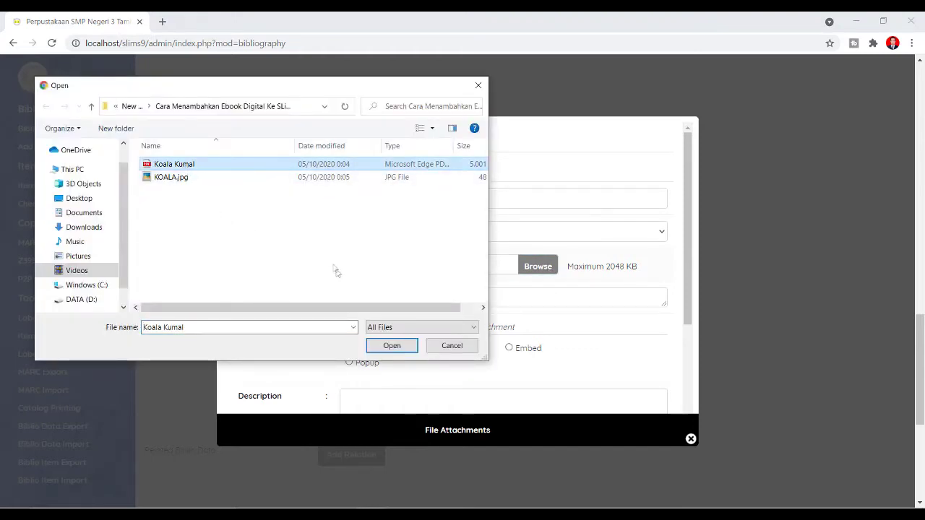
click(385, 345)
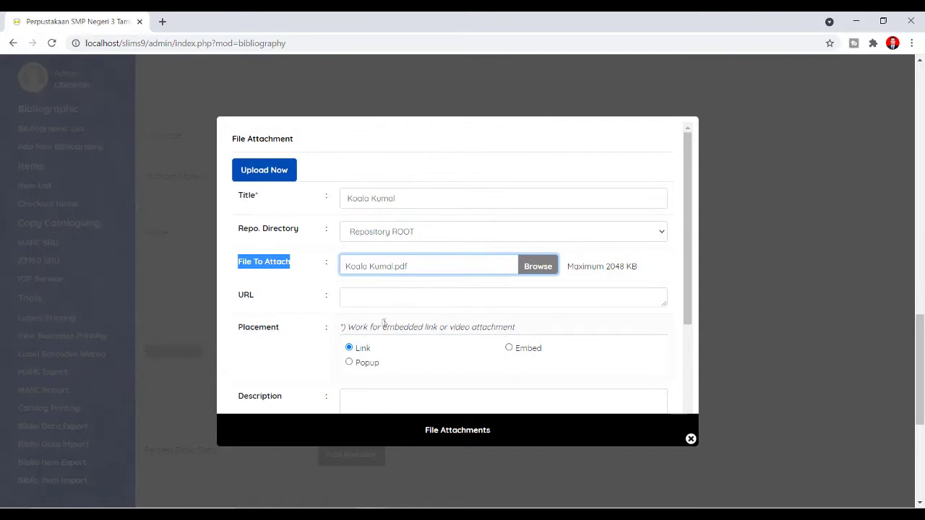
scroll(381, 322, down, 3)
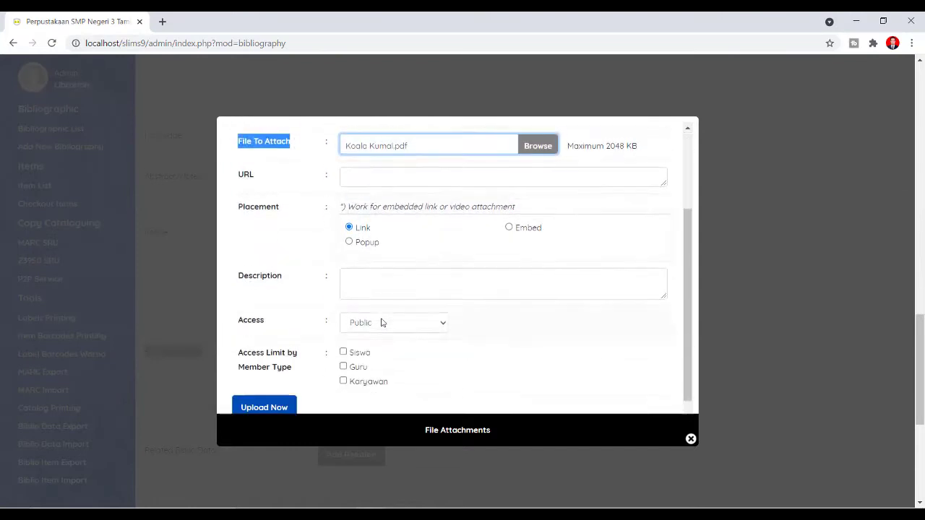
- Try Private access and the Siswa, Guru and Karyawan member restrictions, leaving every box unticked
click(387, 309)
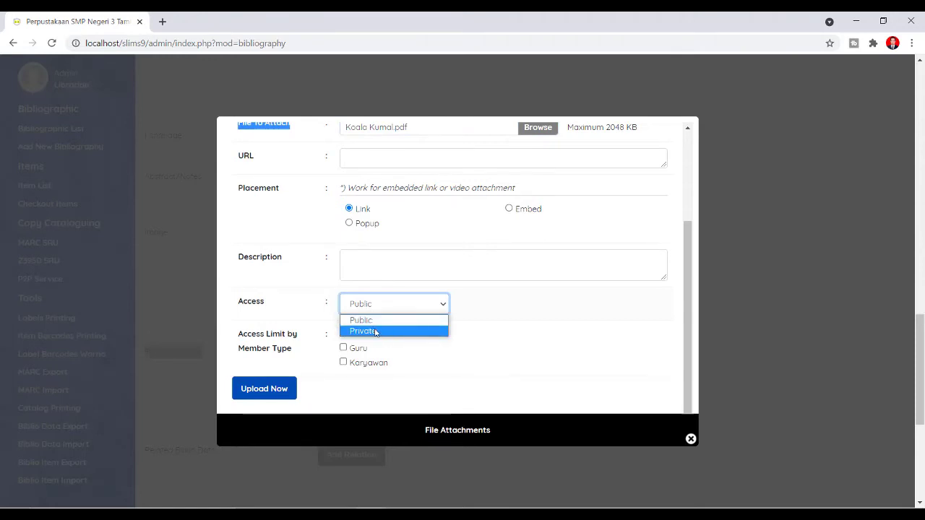
click(381, 332)
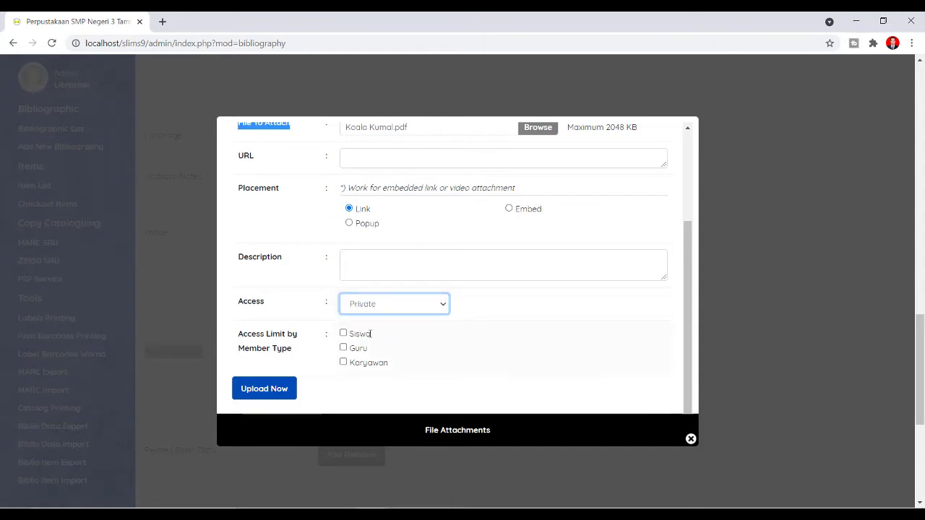
click(344, 335)
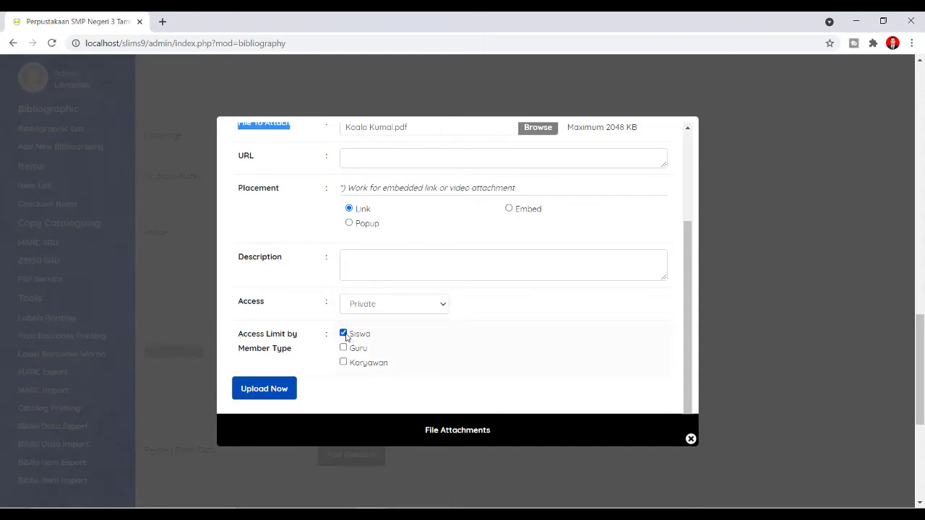
click(344, 335)
click(344, 349)
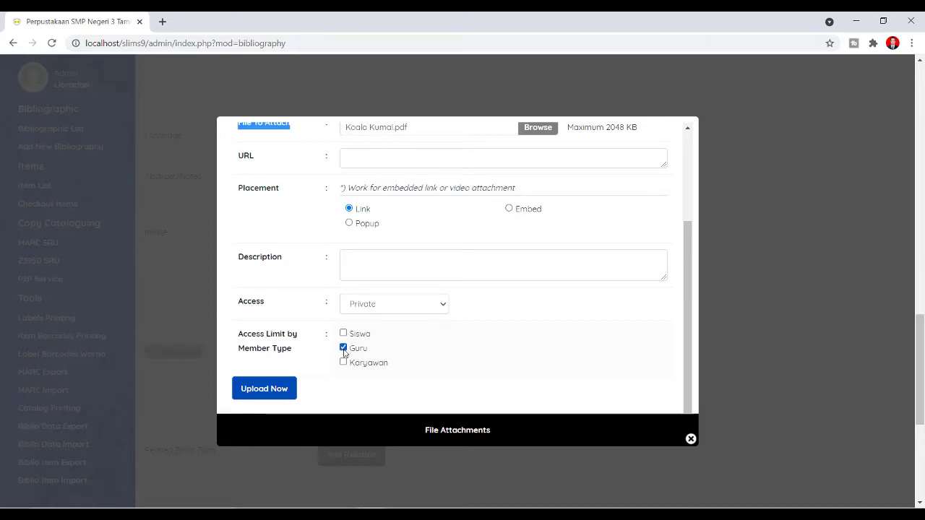
click(344, 362)
click(344, 362)
click(344, 334)
click(343, 348)
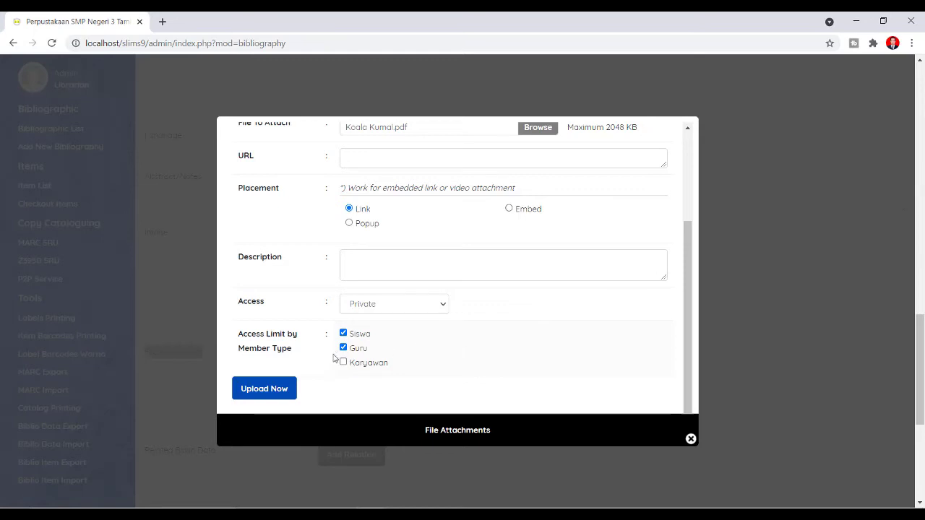
click(344, 349)
click(346, 335)
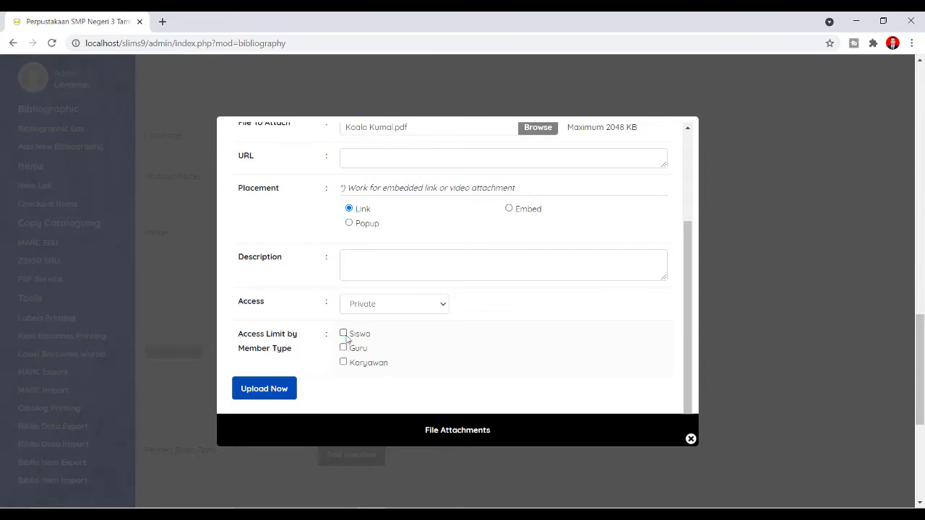
- Set Access back to Public and upload the Koala Kumal.pdf attachment
click(375, 310)
click(375, 320)
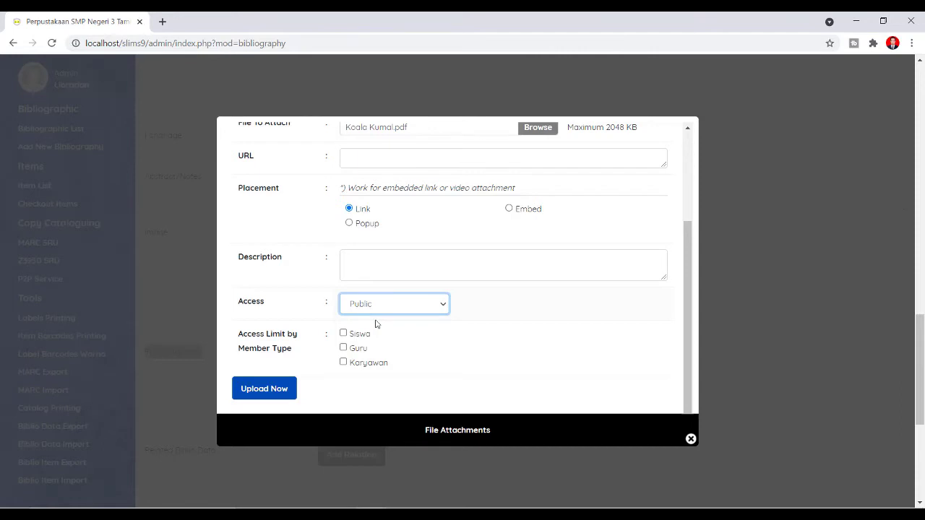
click(365, 306)
click(344, 332)
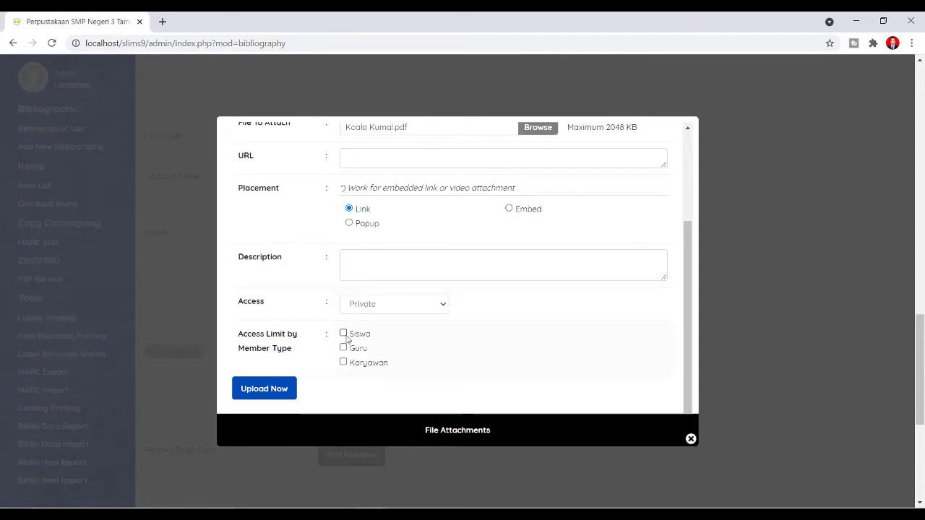
click(375, 311)
click(376, 321)
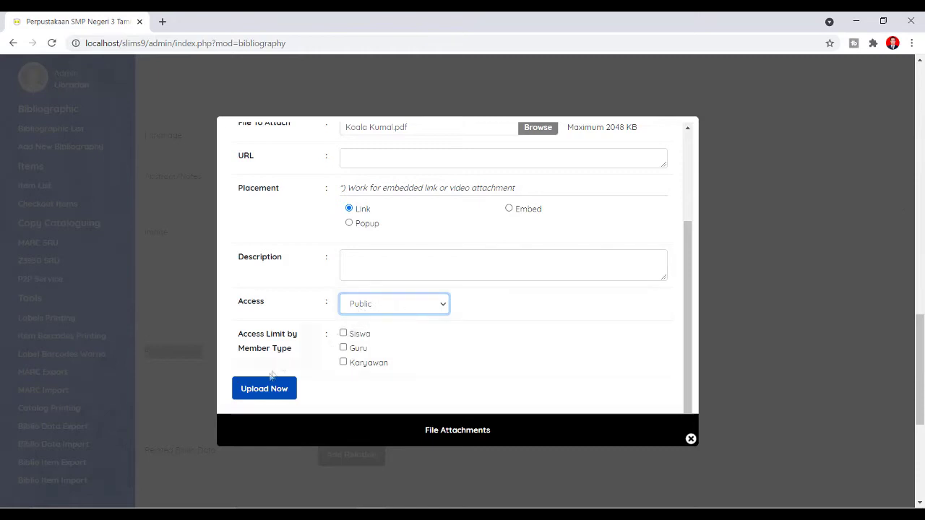
click(264, 393)
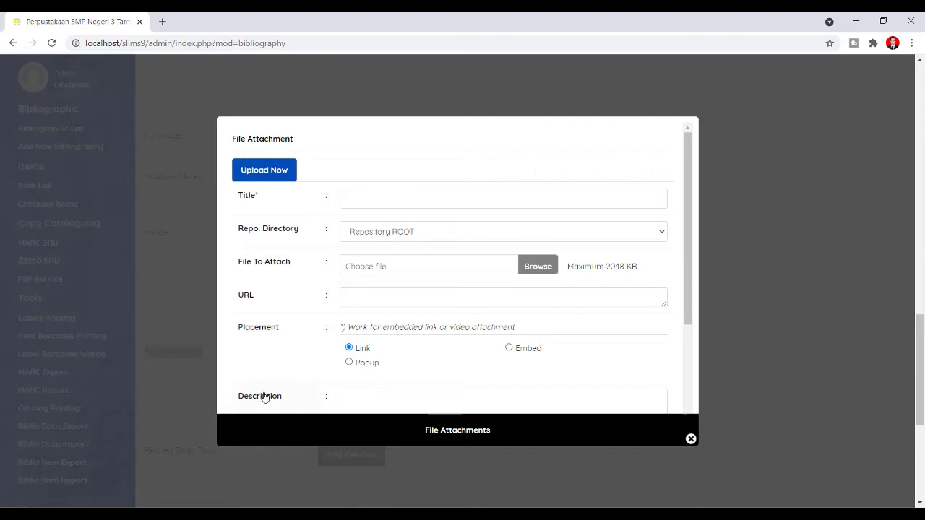
- Refill the attachment with title 'Koala Kumal' and Koala Kumal.pdf, then upload it again
click(362, 202)
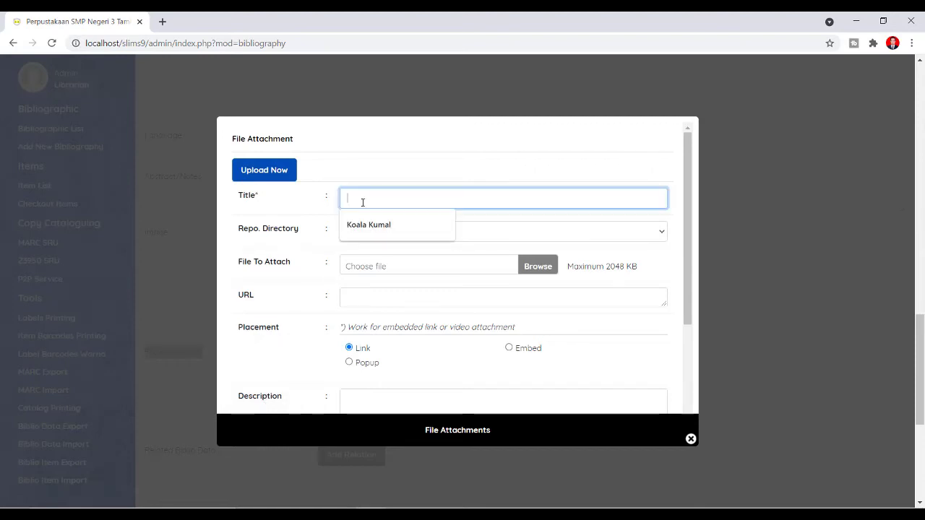
click(369, 222)
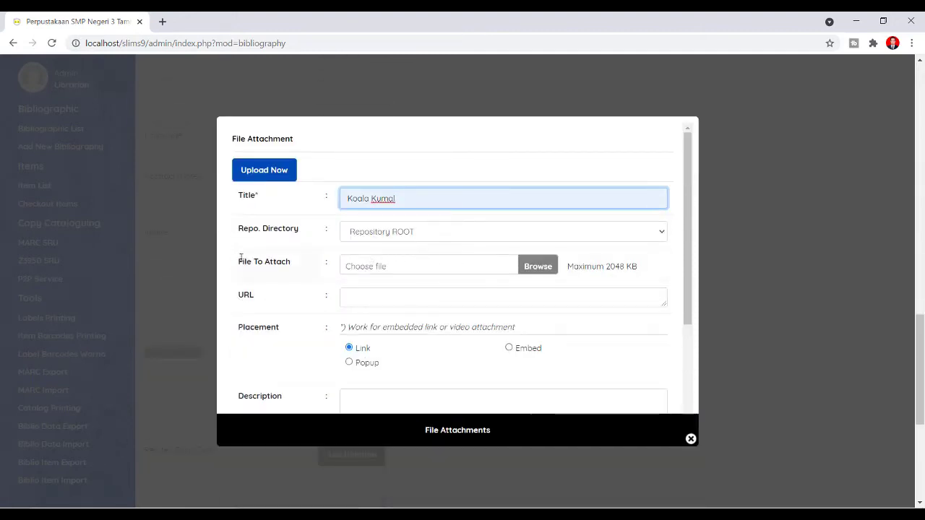
drag(239, 260, 315, 261)
click(537, 266)
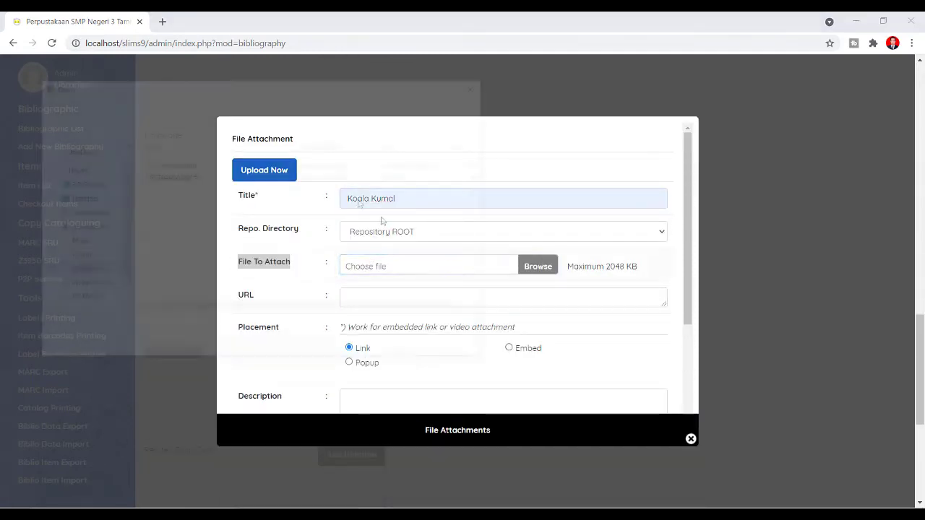
double_click(173, 162)
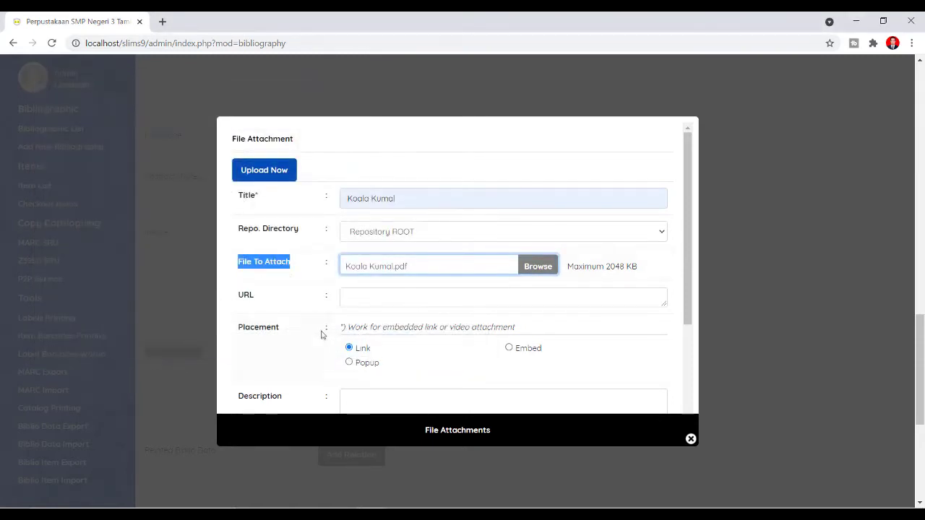
scroll(313, 354, down, 1)
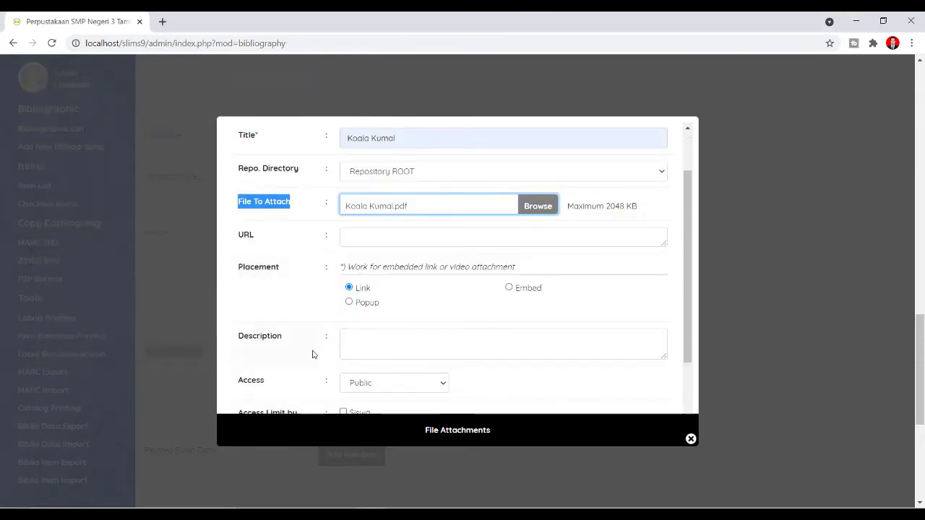
scroll(313, 354, down, 1)
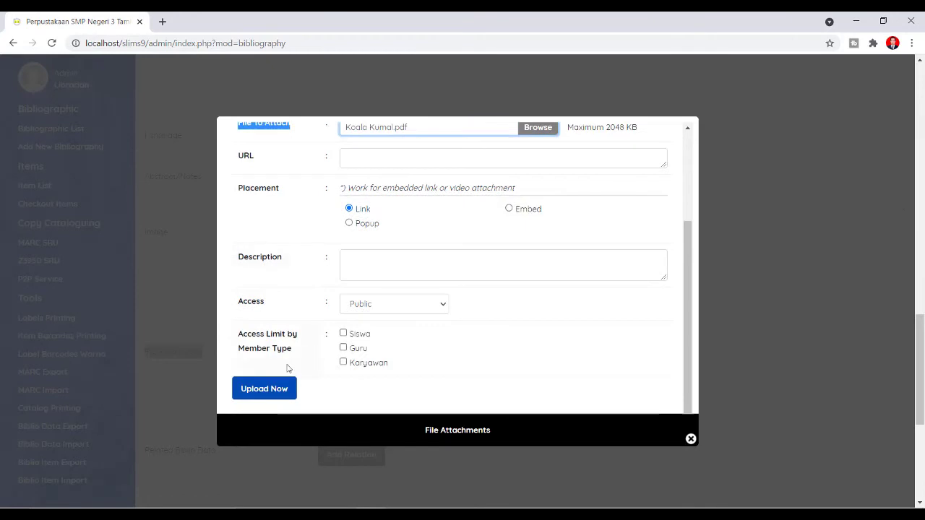
click(265, 390)
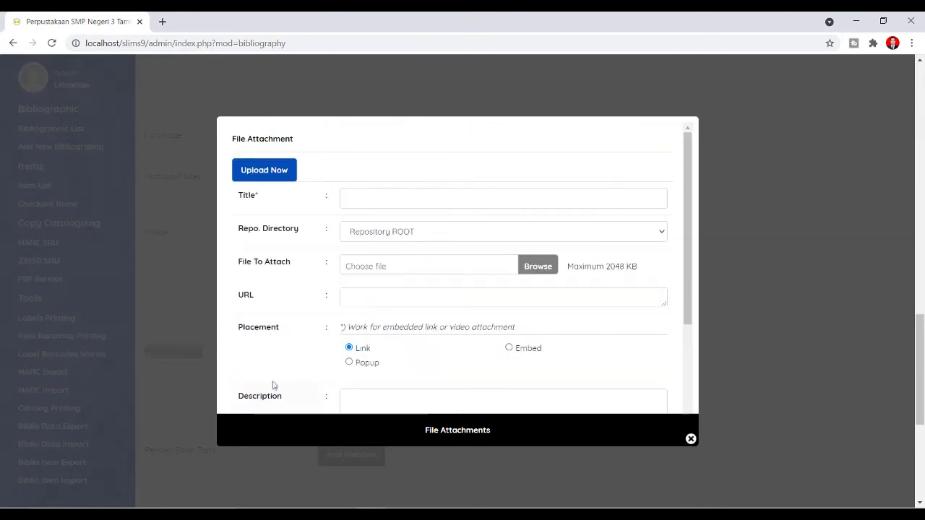
- Keep Repository ROOT and title the attachment 'KoalaKumal' with the space removed
scroll(288, 336, down, 2)
scroll(288, 336, up, 3)
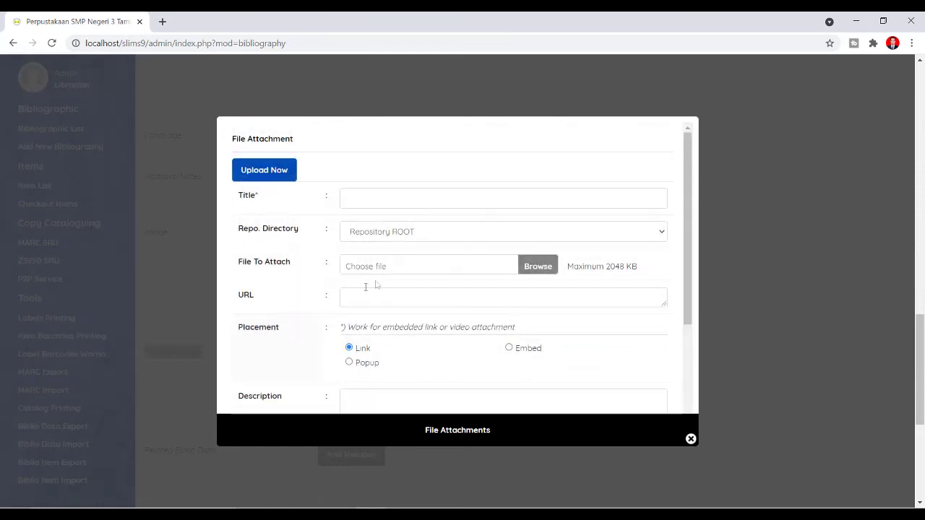
click(429, 231)
click(426, 250)
click(406, 202)
click(401, 229)
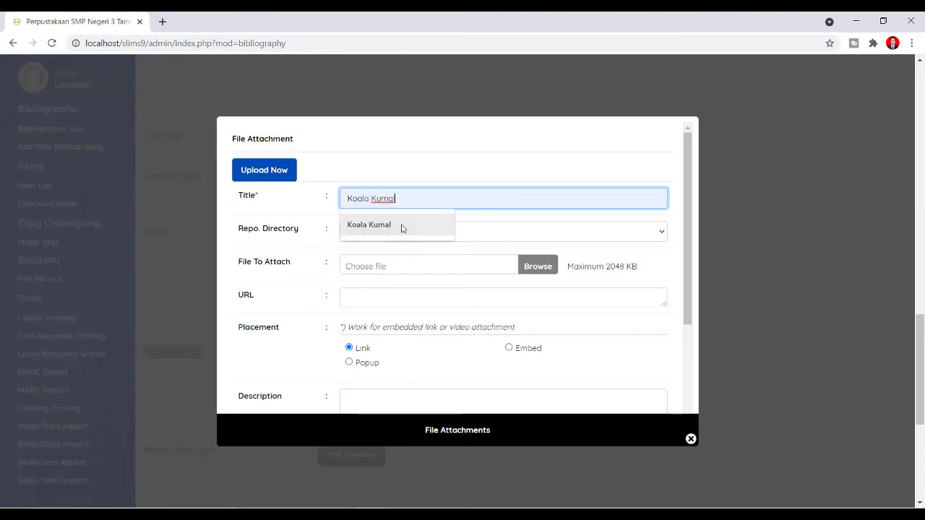
click(371, 198)
key(BackSpace)
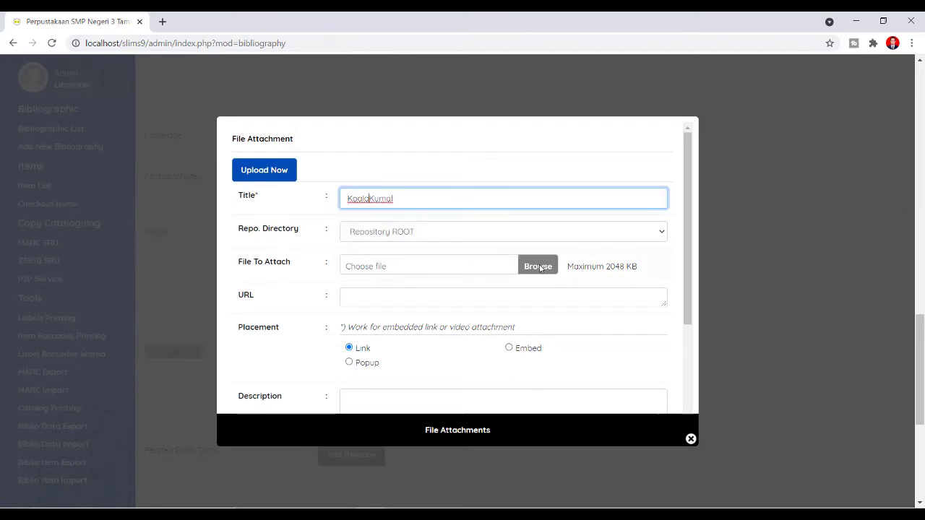
- Attach Koala Kumal.pdf and upload it
click(538, 265)
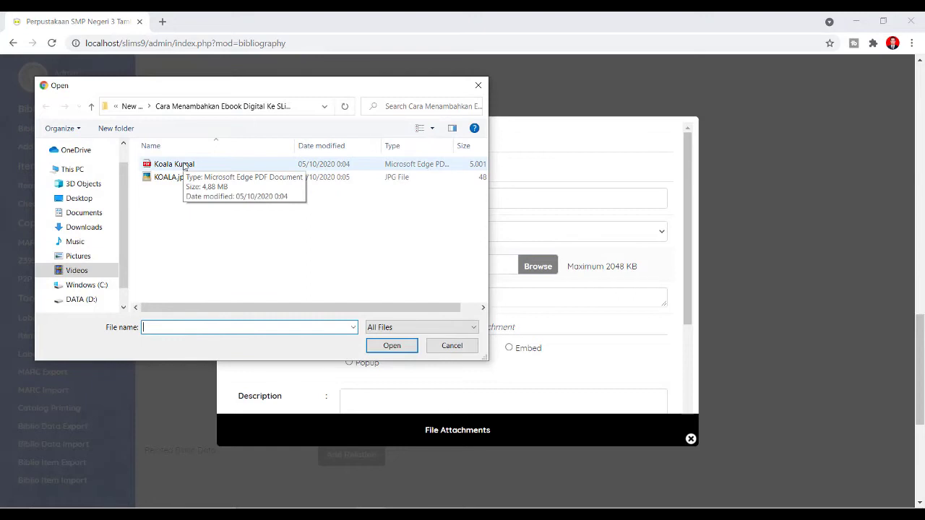
double_click(183, 165)
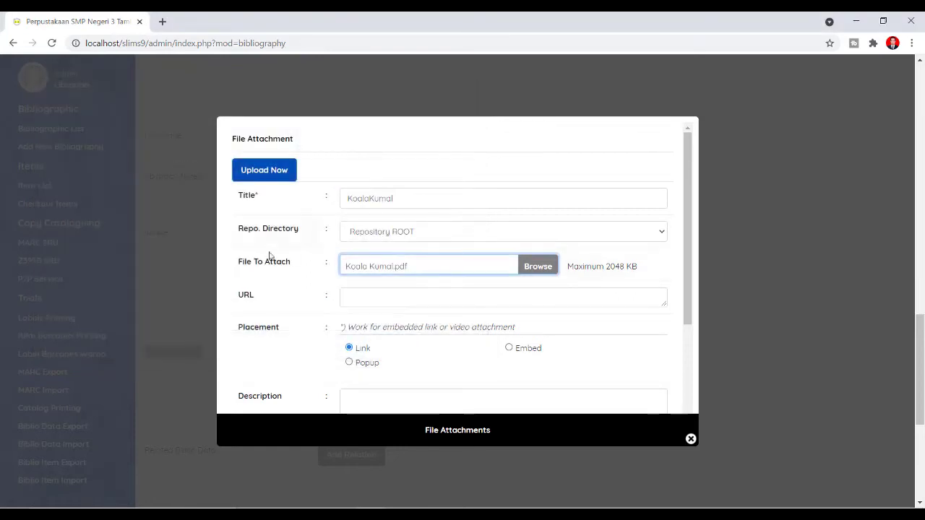
scroll(278, 343, down, 2)
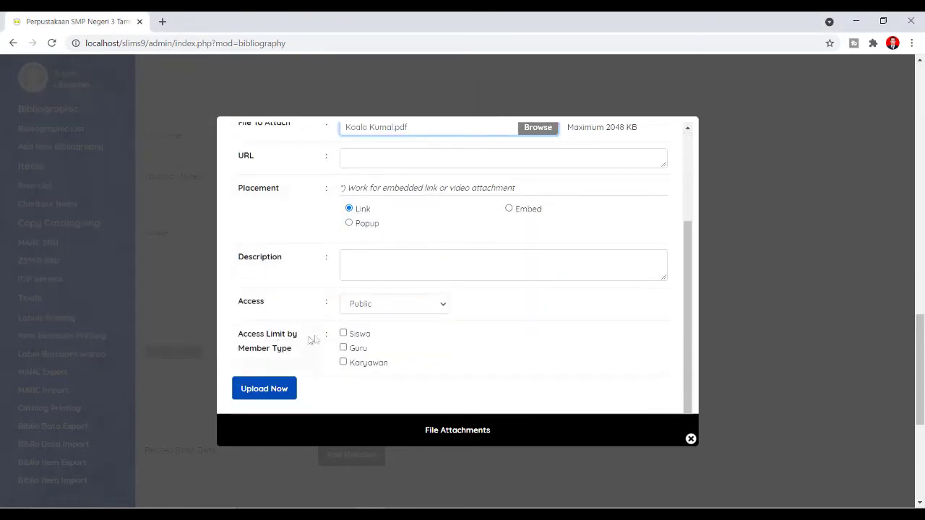
click(269, 393)
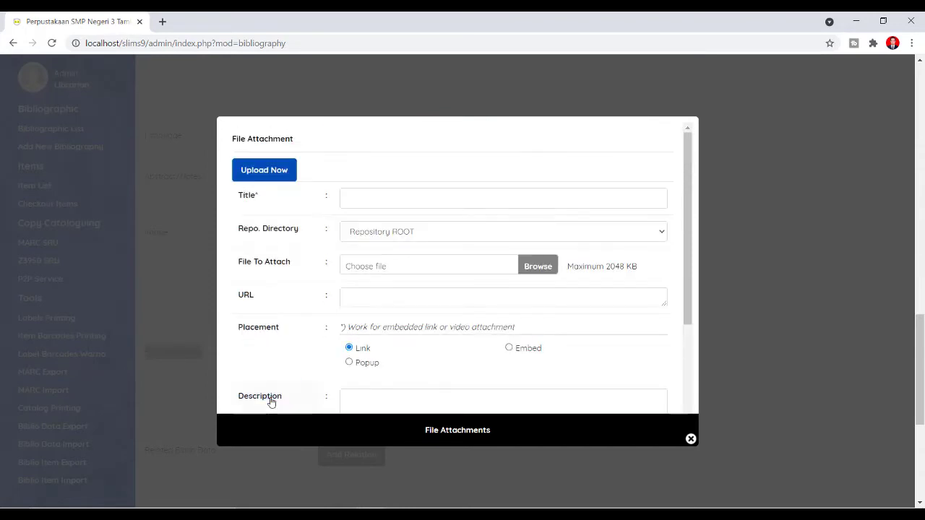
- Confirm in File Explorer Properties that Koala Kumal.pdf is 4.88 MB, over the 2048 KB limit
drag(606, 267, 624, 267)
key(alt+Tab)
click(153, 117)
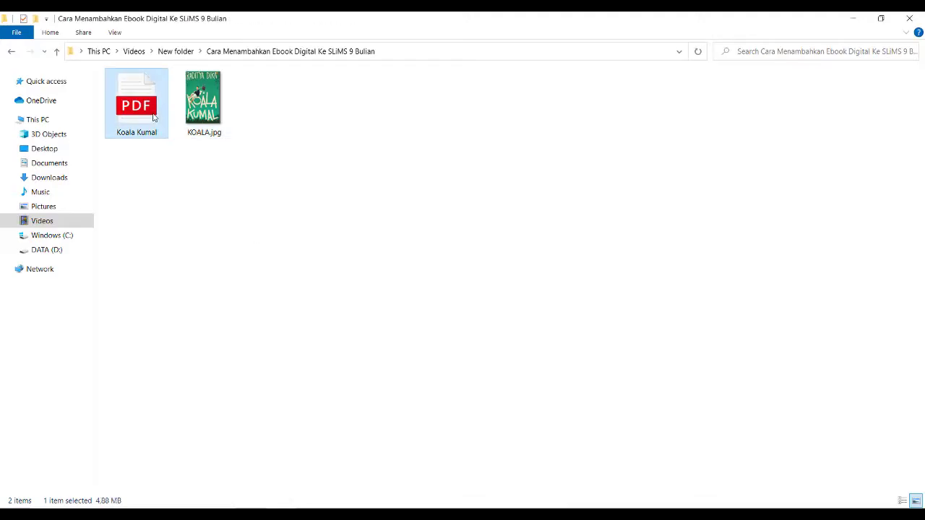
right_click(153, 117)
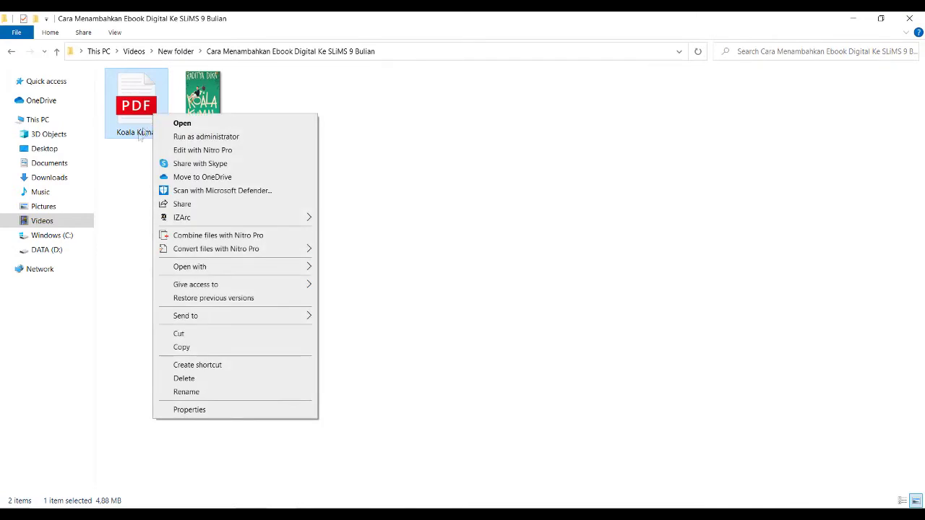
click(190, 410)
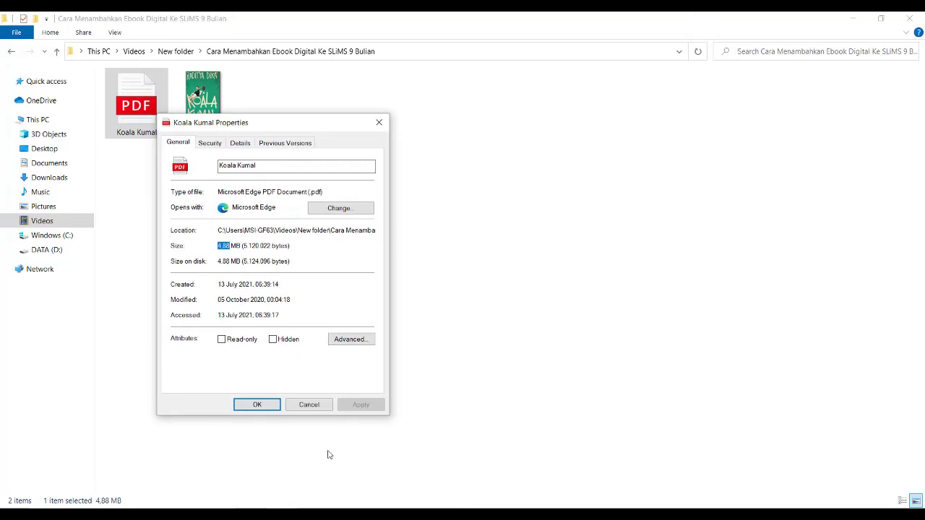
click(310, 405)
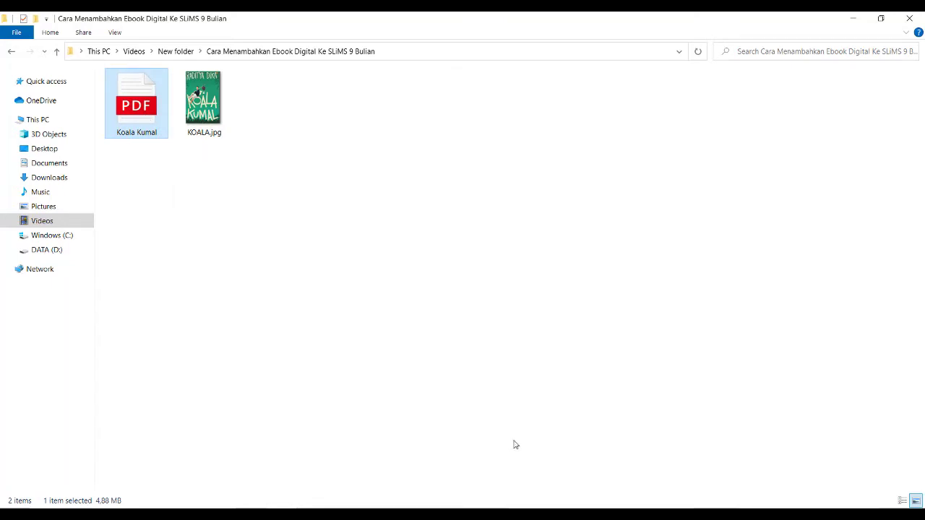
- Bring the SLiMS attachment page back from File Explorer and open a new blank browser tab
mouse_move(370, 507)
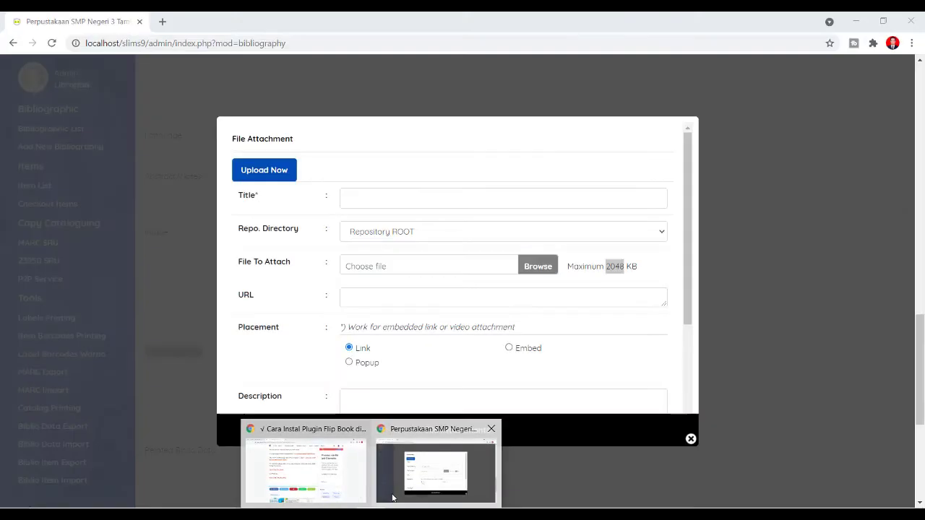
click(435, 471)
click(409, 506)
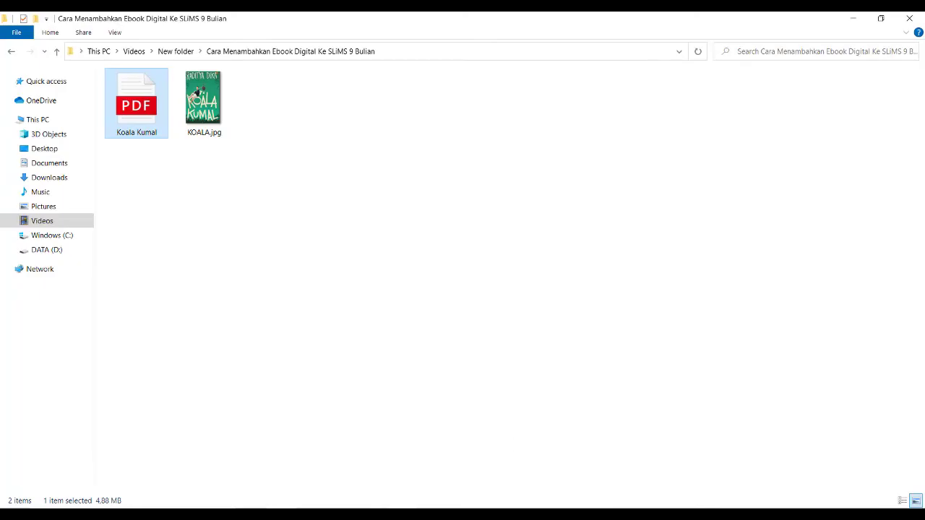
mouse_move(370, 508)
click(436, 470)
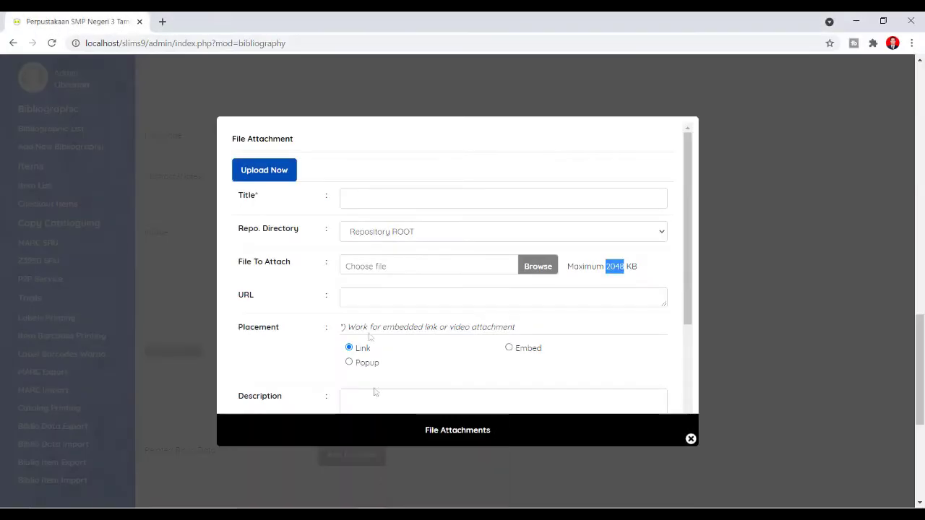
click(376, 507)
mouse_move(376, 508)
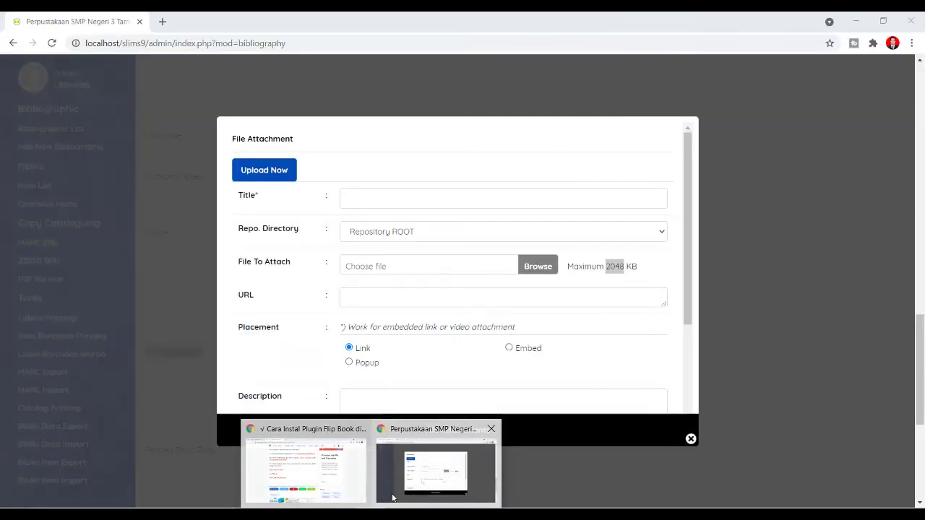
click(436, 470)
click(375, 507)
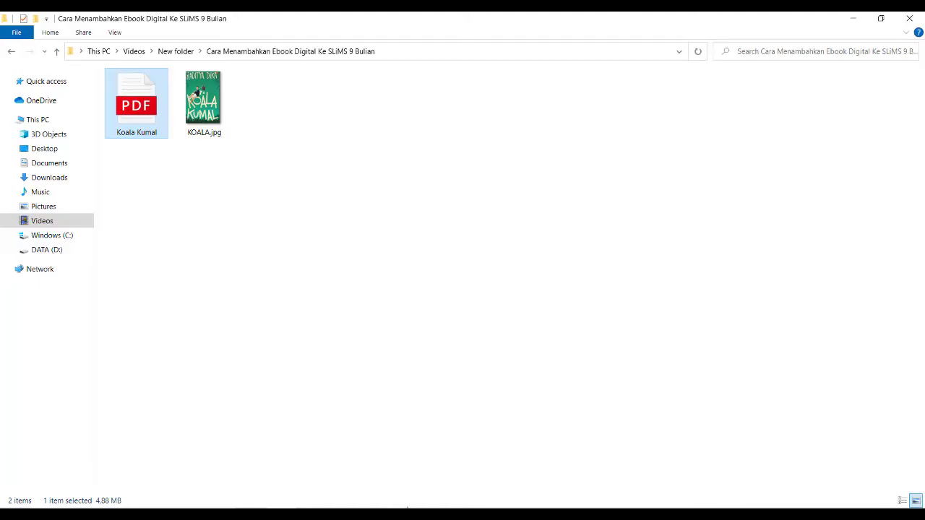
mouse_move(375, 508)
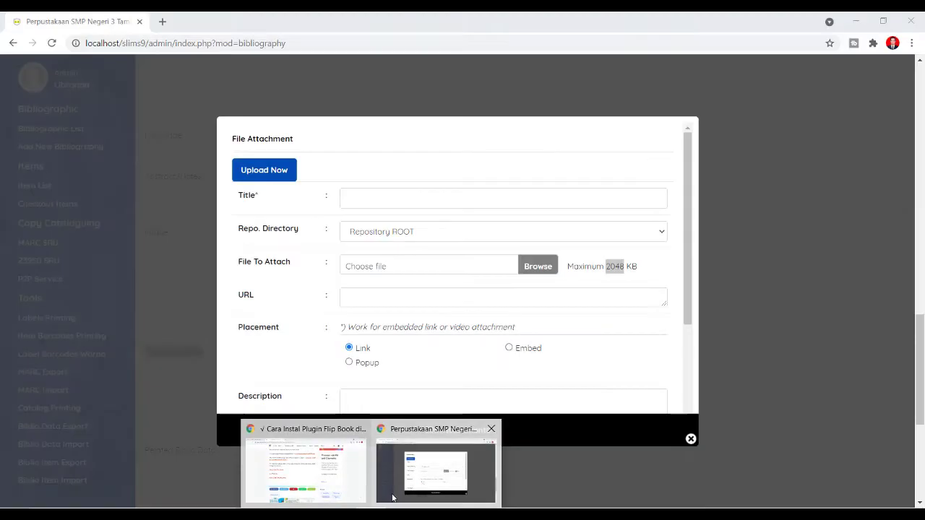
click(436, 471)
click(376, 507)
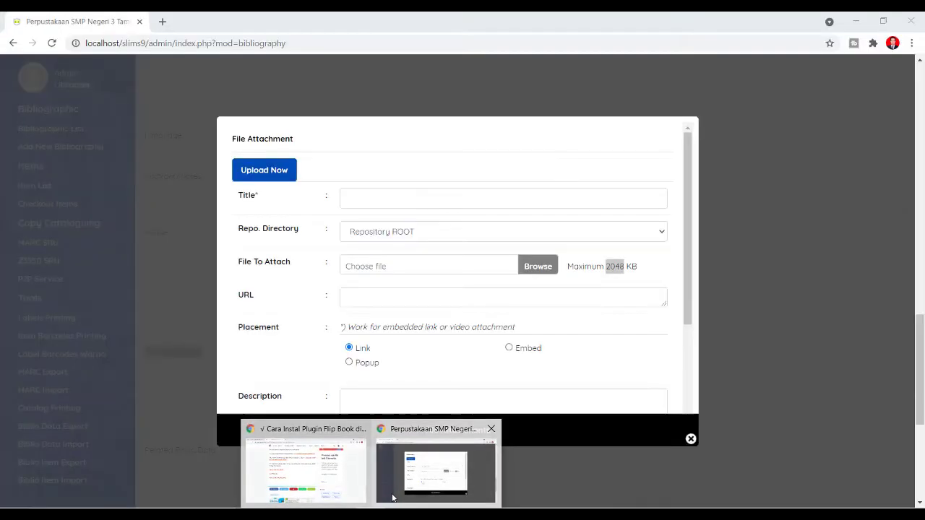
click(392, 497)
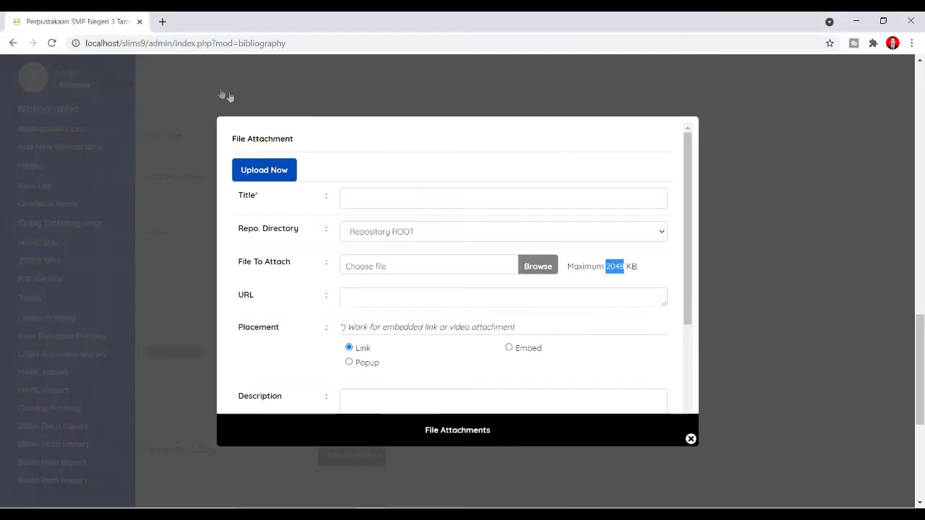
click(162, 21)
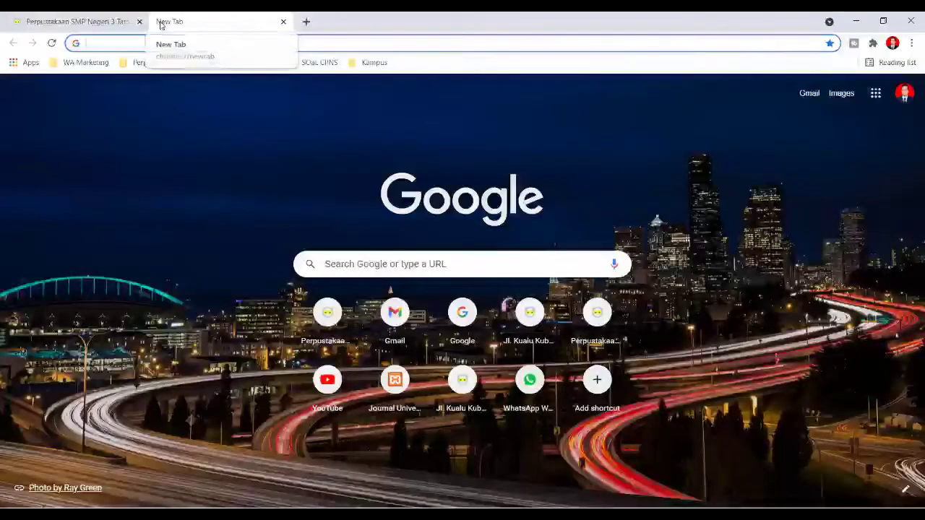
- Search Google for 'mengecilkan ukuran pdf' and open the Smallpdf Kompres PDF result
text(goo)
key(Return)
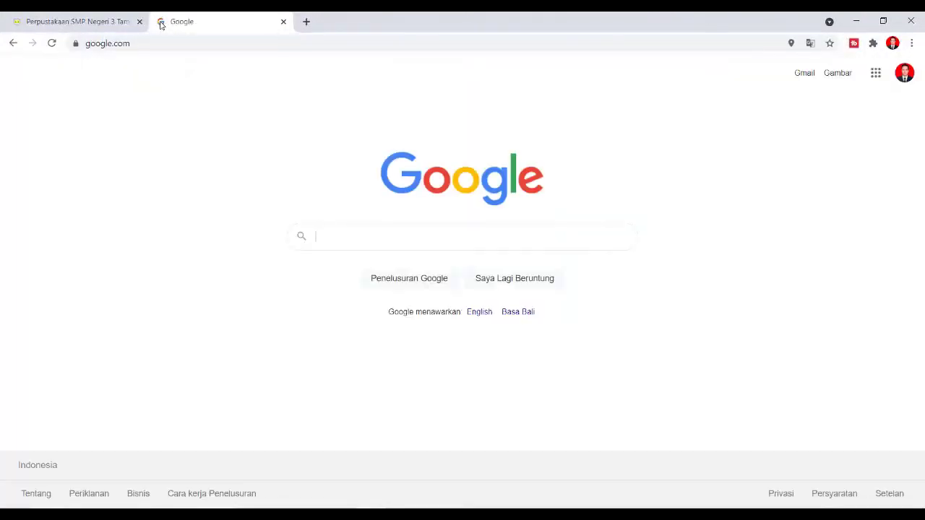
text(mengec)
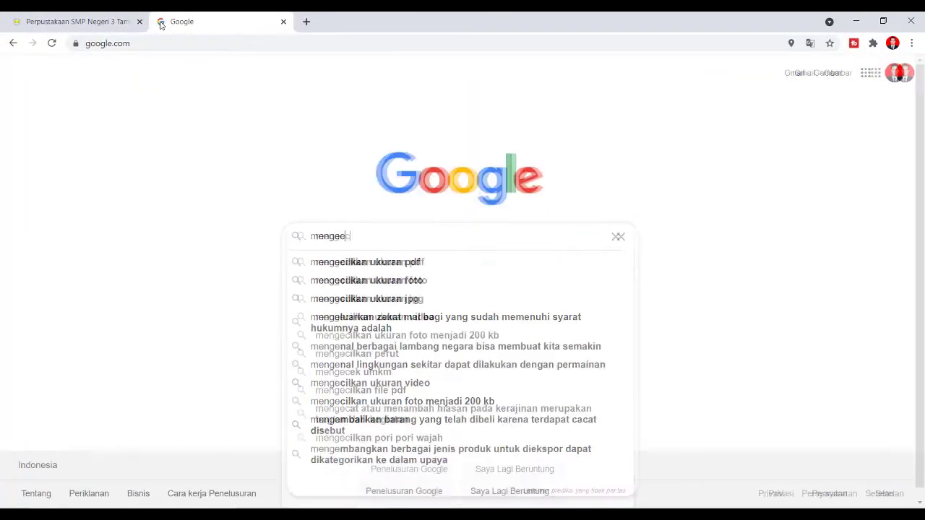
text(ilkan )
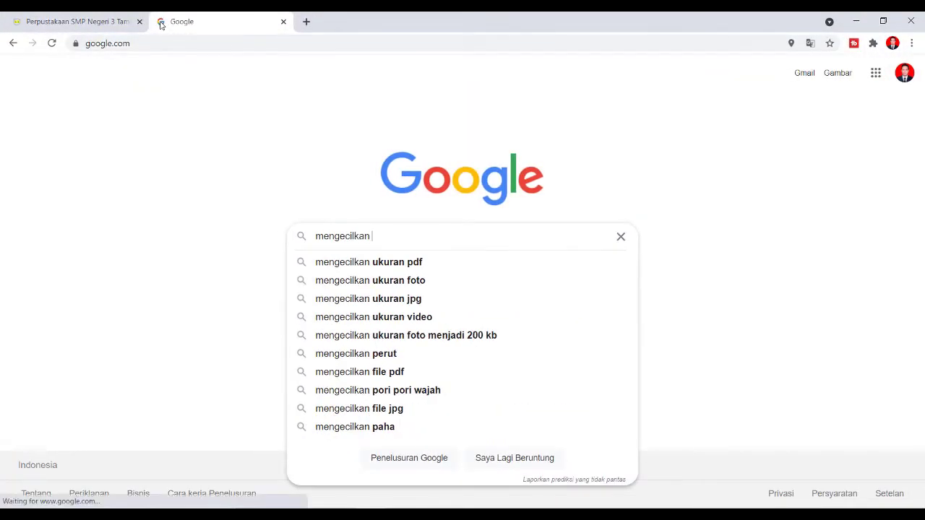
text(ukuran pdf)
key(Return)
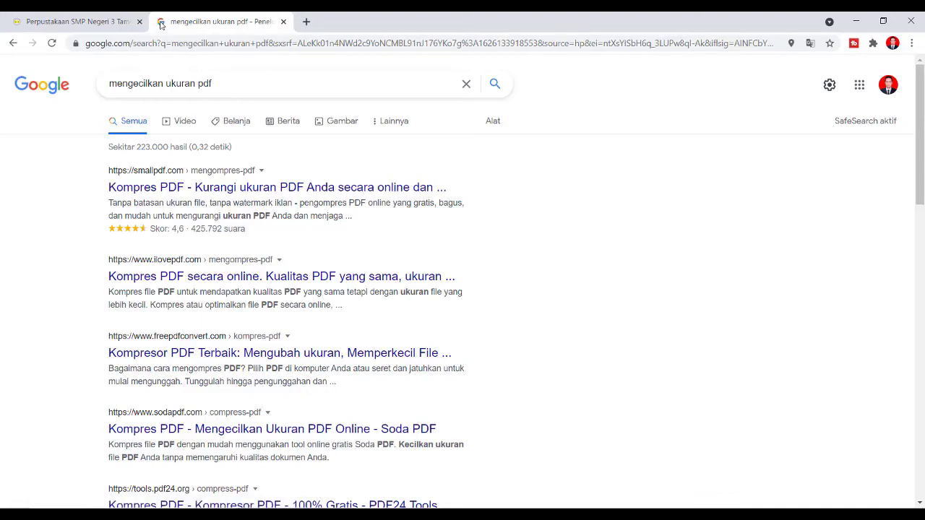
click(162, 190)
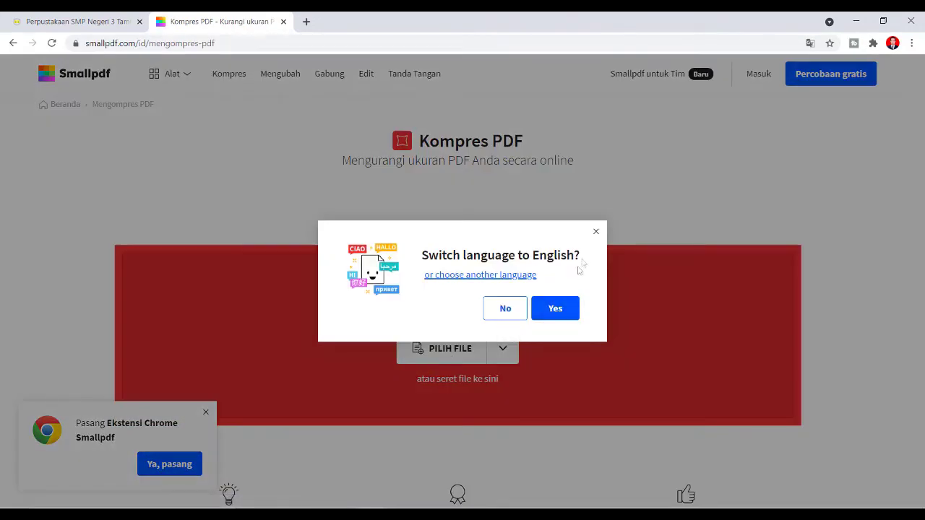
- Upload Koala Kumal.pdf (4.88 MB) to Smallpdf, dismissing the language and extension popups
click(595, 231)
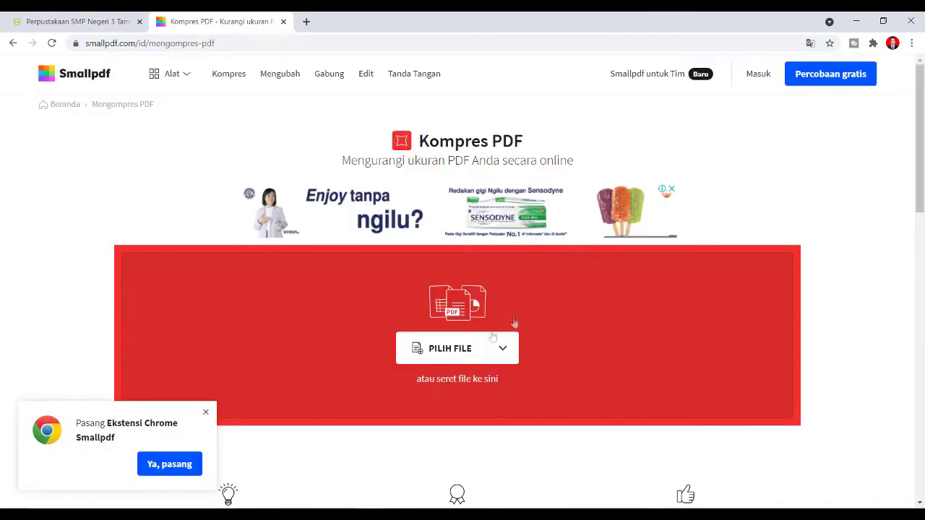
click(449, 349)
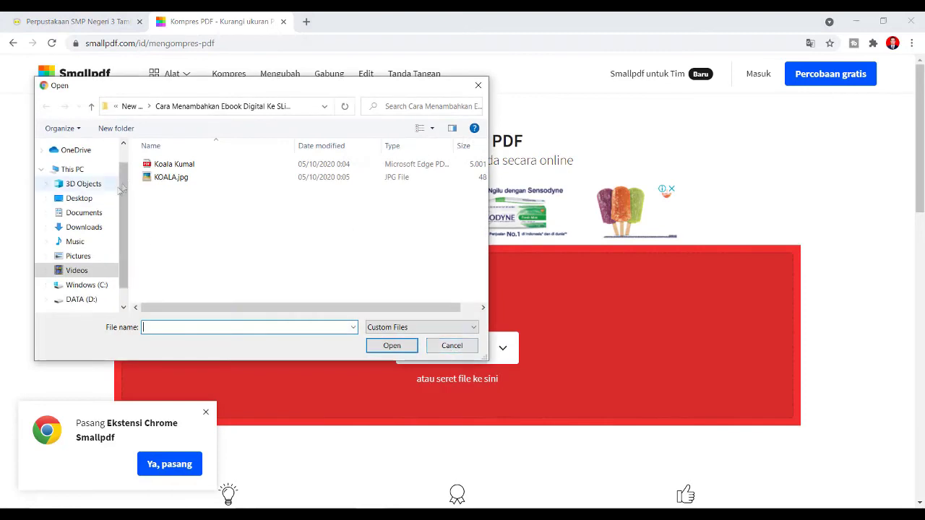
click(176, 167)
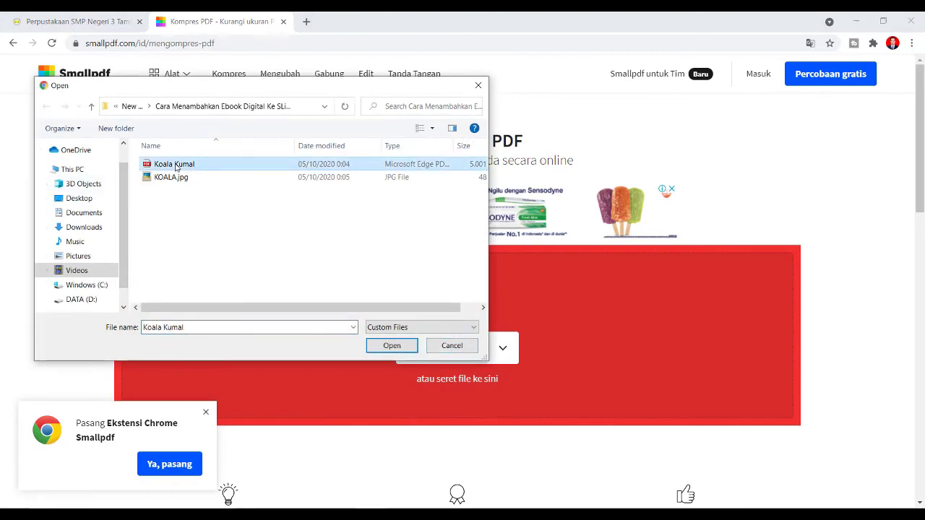
double_click(176, 165)
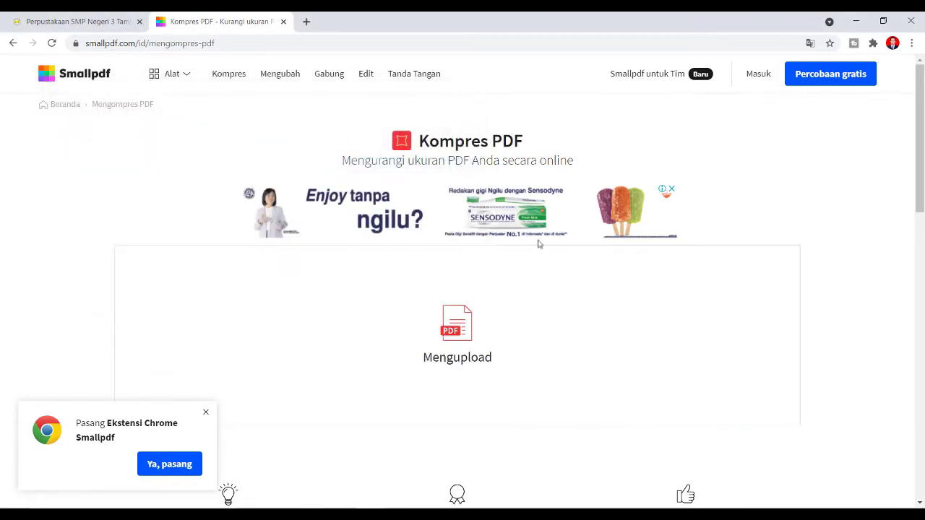
right_click(538, 245)
click(73, 235)
click(206, 413)
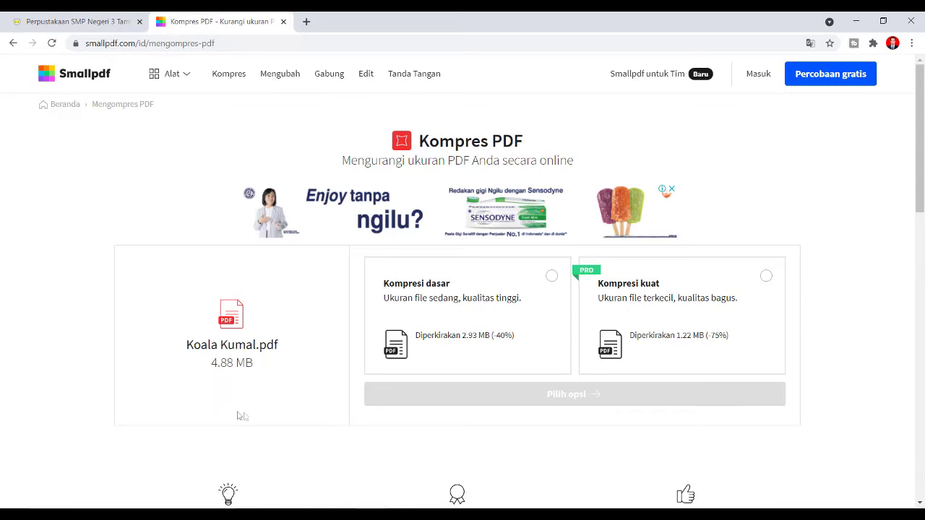
- Select basic compression, estimated at 2.93 MB, for Koala Kumal.pdf
click(371, 515)
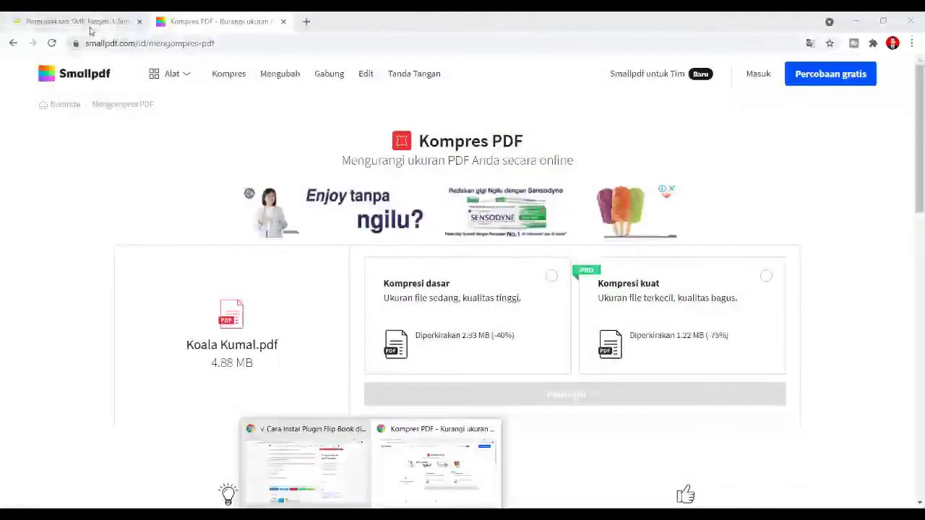
click(88, 23)
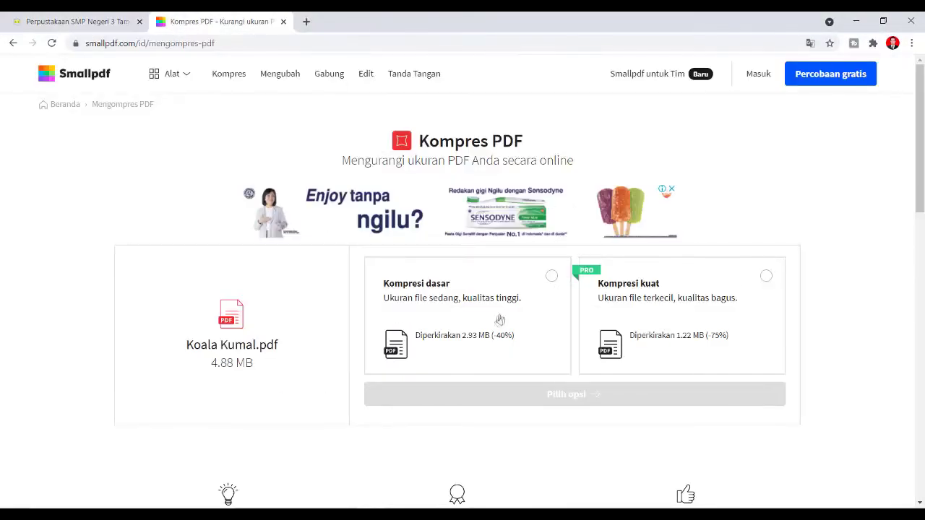
drag(463, 339, 477, 344)
click(476, 344)
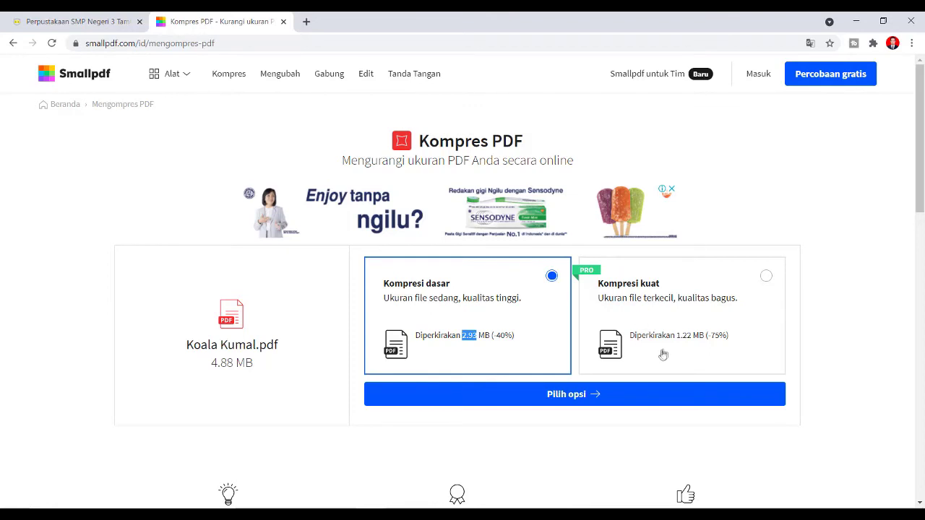
- Try strong compression, close the account sign-up prompt, then start basic compression instead
drag(677, 338, 692, 338)
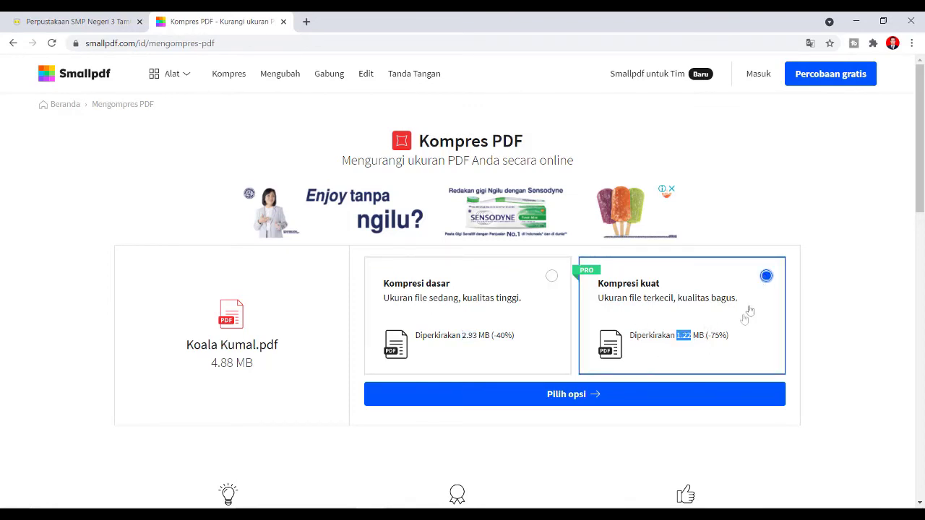
click(594, 396)
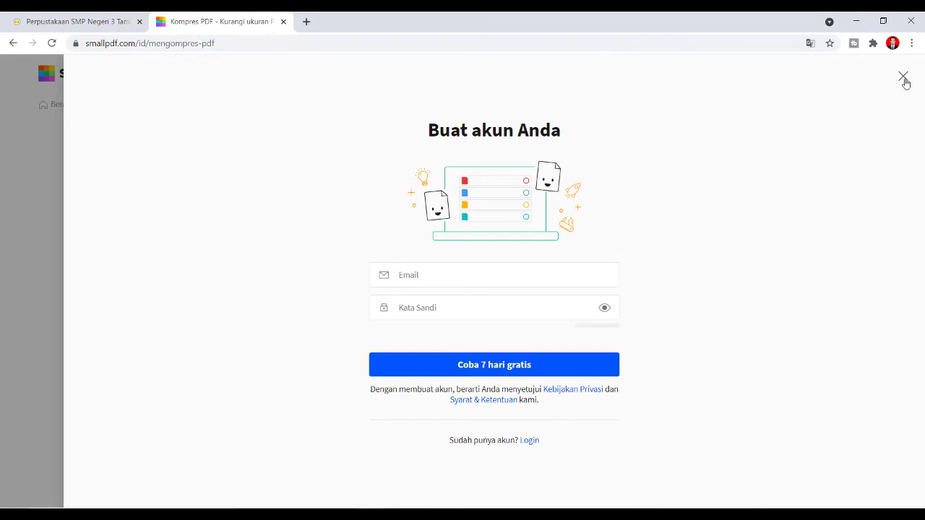
click(903, 78)
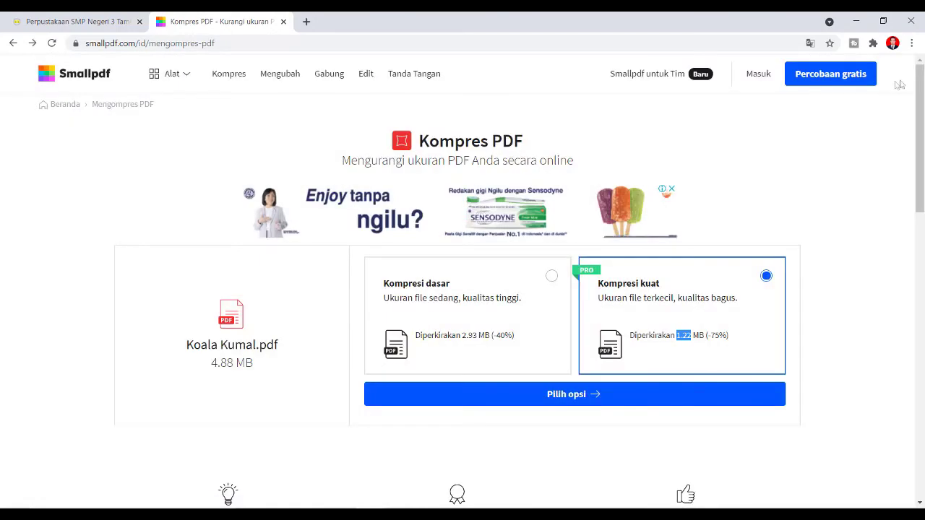
click(483, 309)
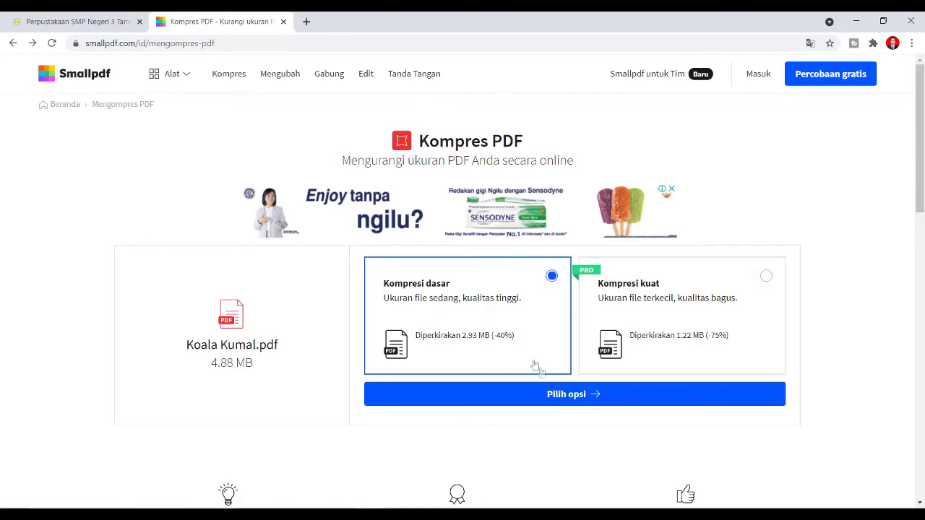
click(564, 398)
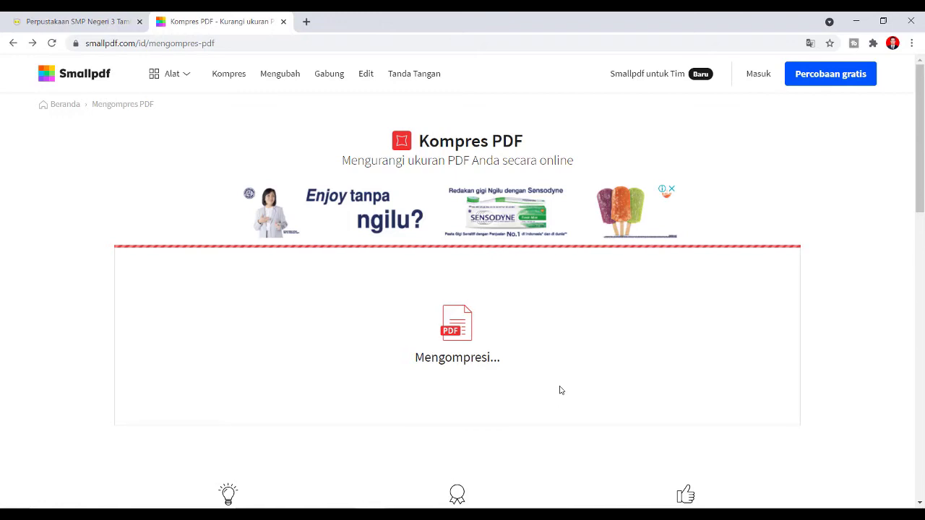
- Wait for Smallpdf to produce Koala Kumal-dikompresi.pdf at 2.35 MB, down from 4.88 MB
scroll(555, 390, down, 3)
scroll(554, 390, up, 3)
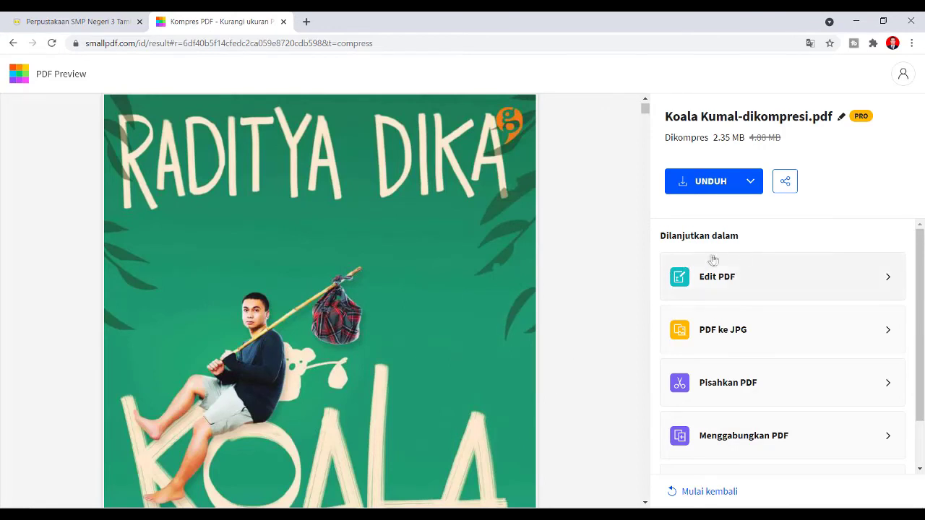
- Download Koala Kumal-dikompresi.pdf (2.35 MB) and show it in its folder
click(742, 188)
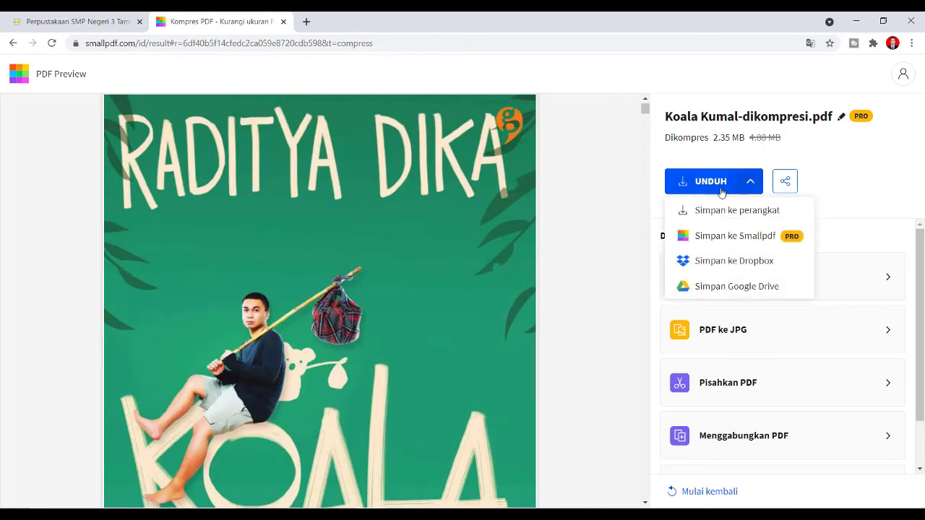
click(719, 186)
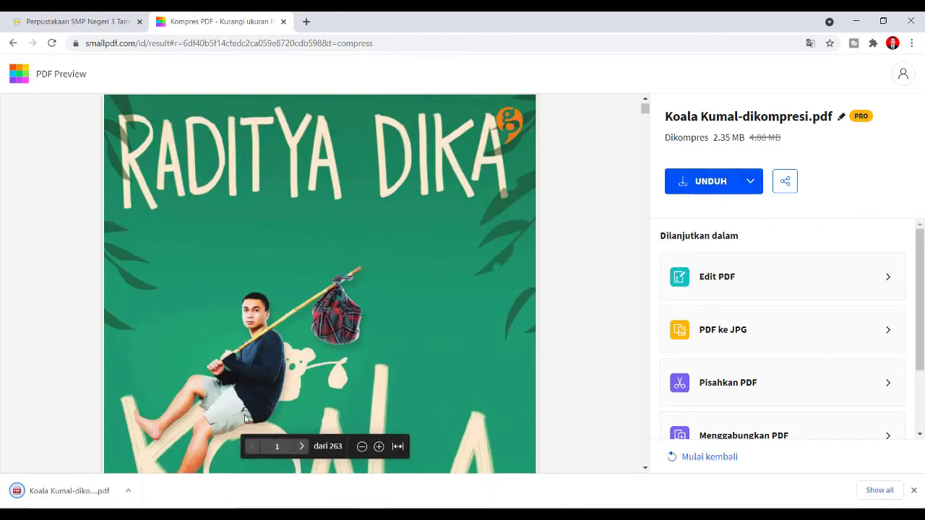
click(126, 492)
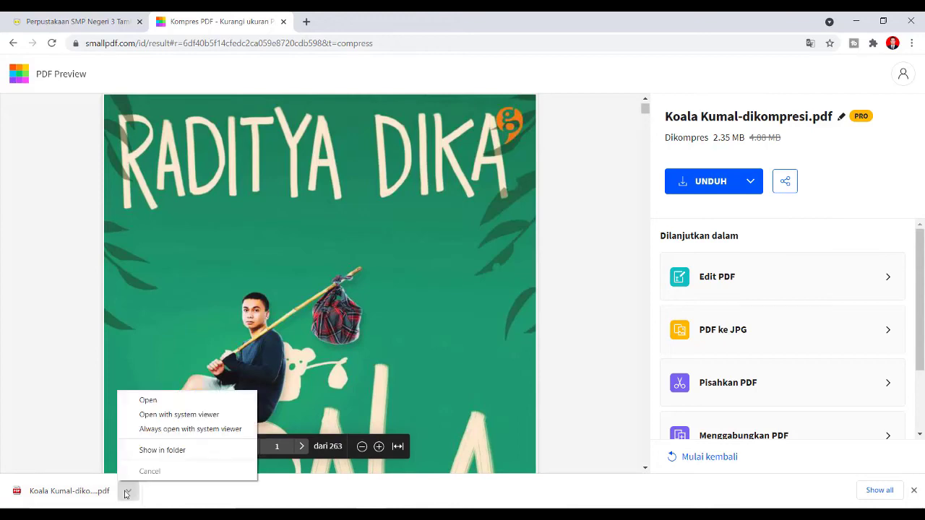
click(174, 450)
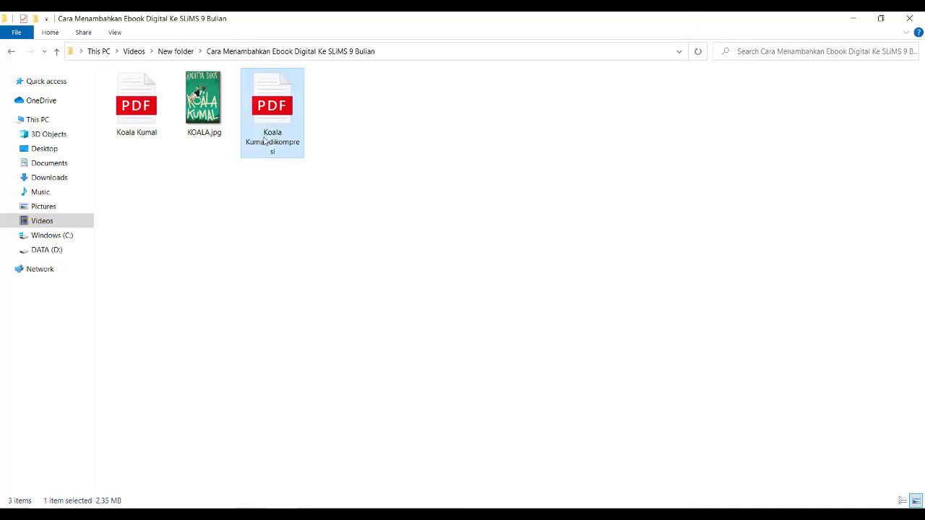
- Check the compressed PDF in the ebook folder, then switch back to the SLiMS tab
click(371, 514)
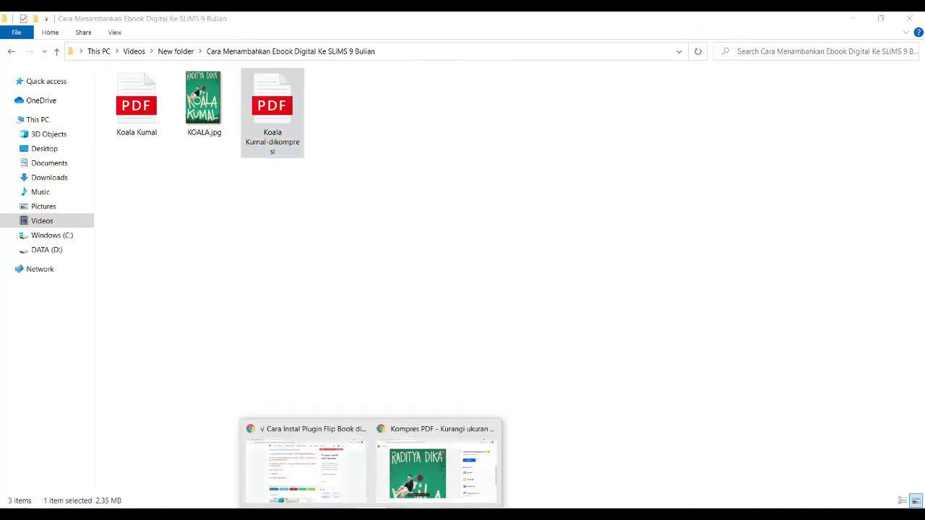
click(424, 479)
click(78, 22)
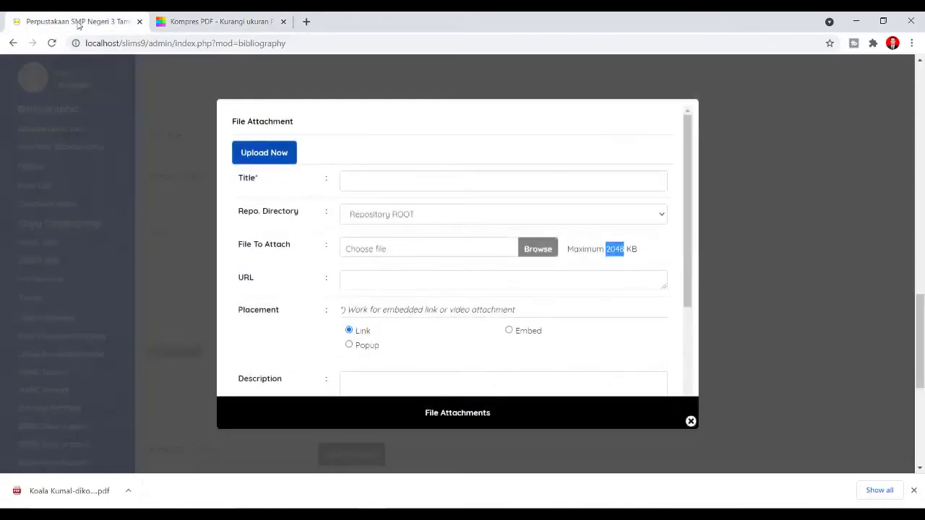
- Submit Koala Kumal-dikompresi.pdf as an attachment titled 'Koala Kumal' in SLiMS
click(355, 180)
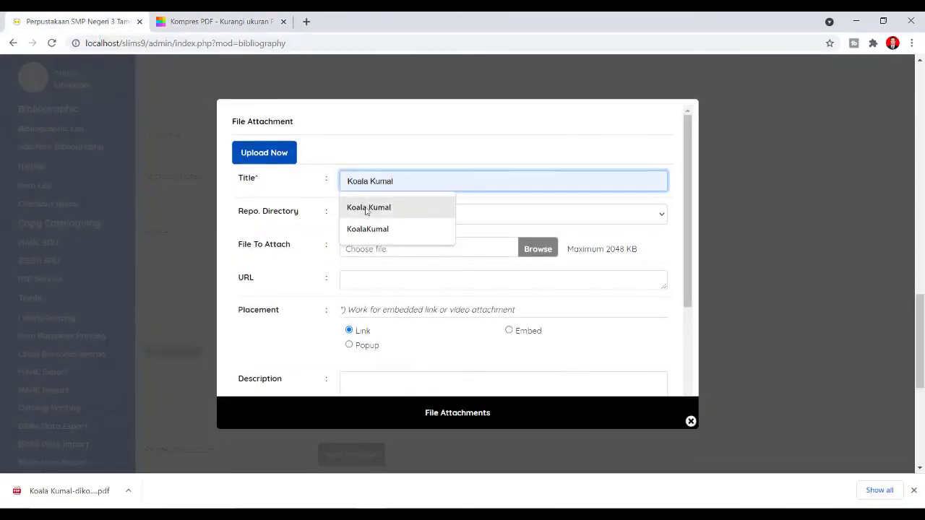
click(366, 207)
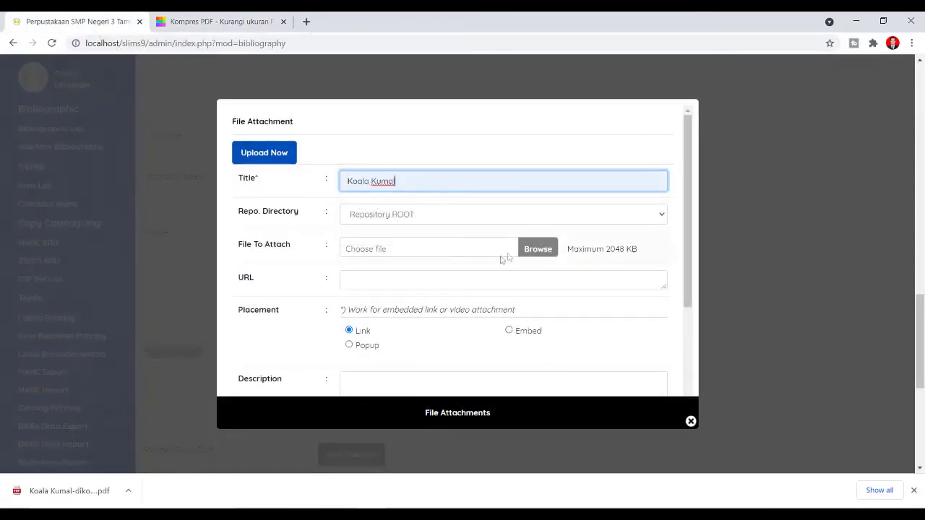
click(534, 249)
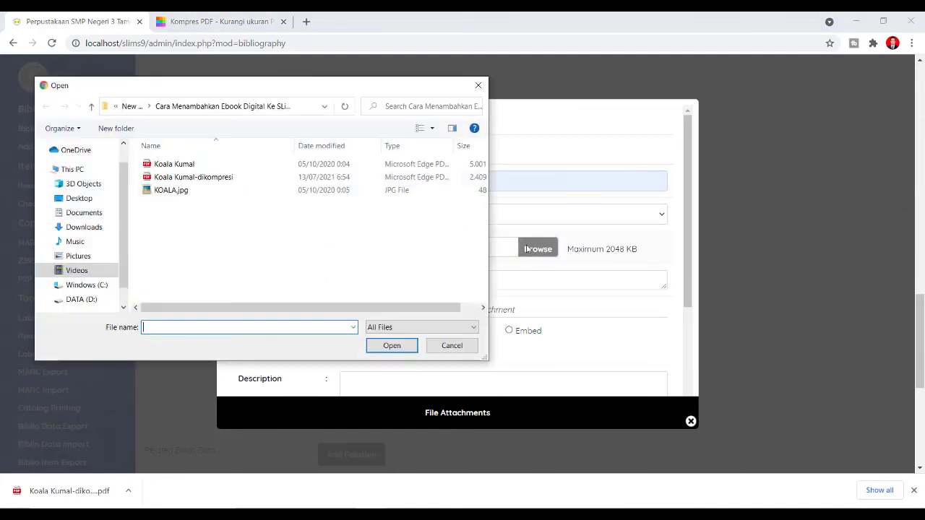
click(225, 182)
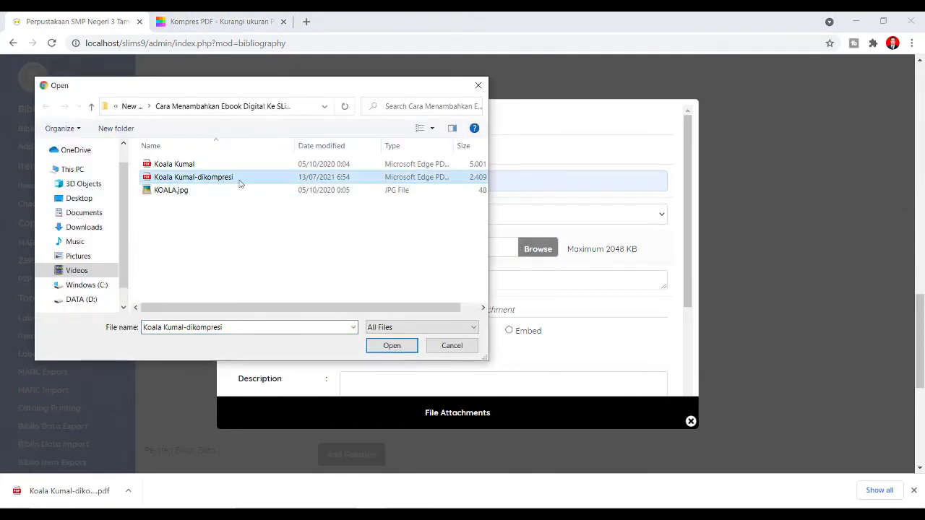
click(394, 348)
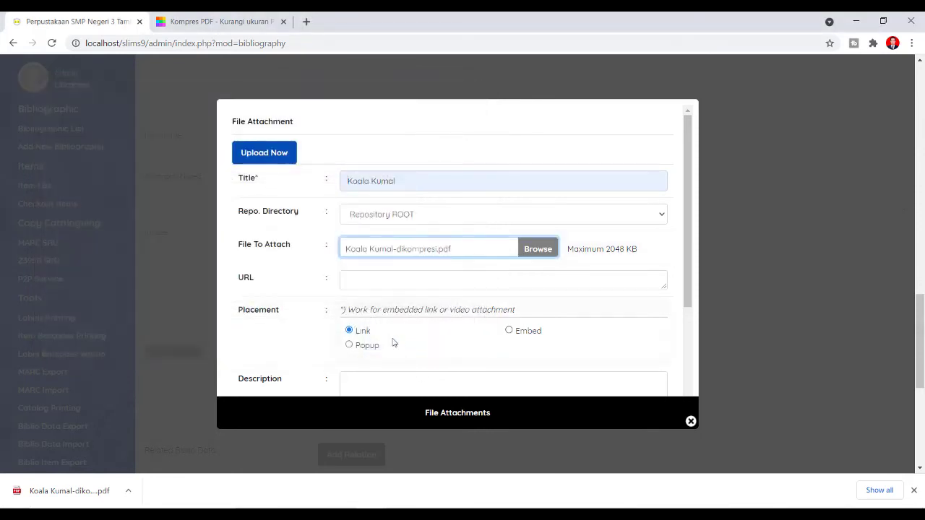
scroll(394, 343, down, 2)
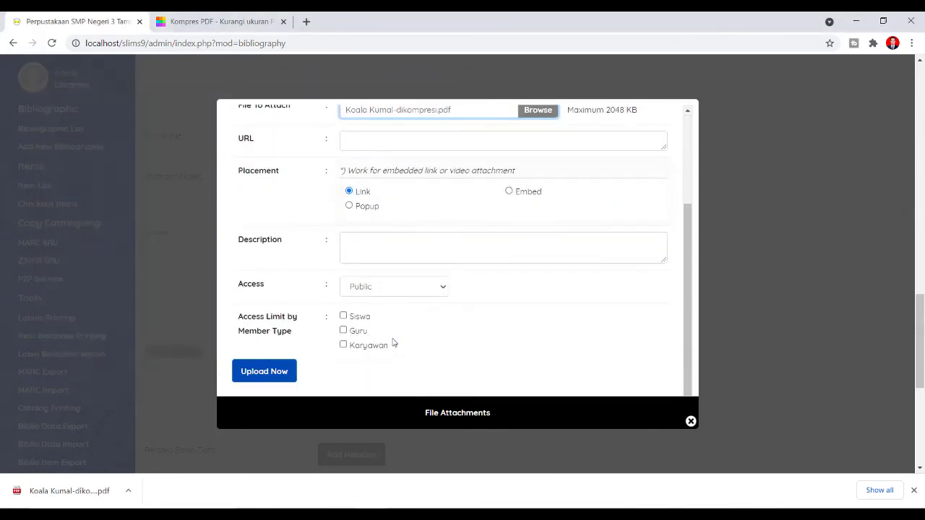
click(265, 371)
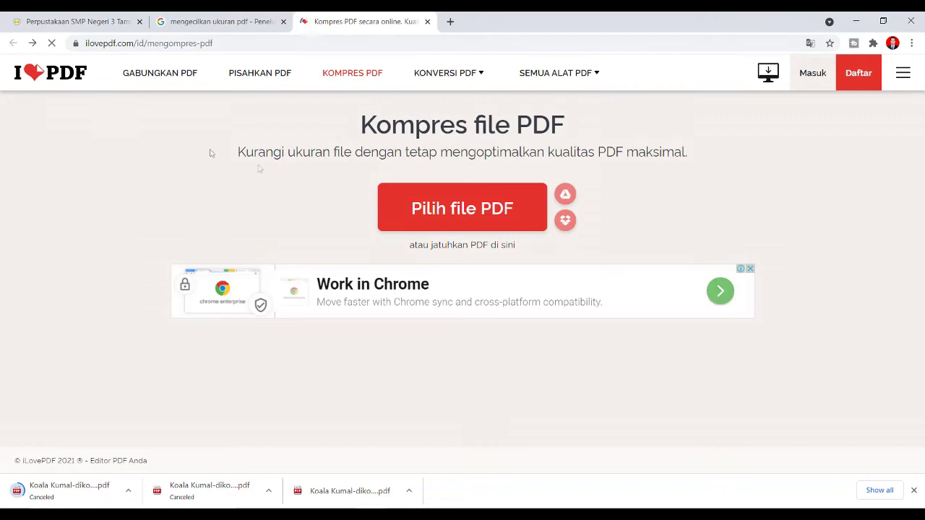
- Compress Koala Kumal-dikompresi in iLovePDF with Kompresi ekstrem to 1.32 MB and download it
click(441, 208)
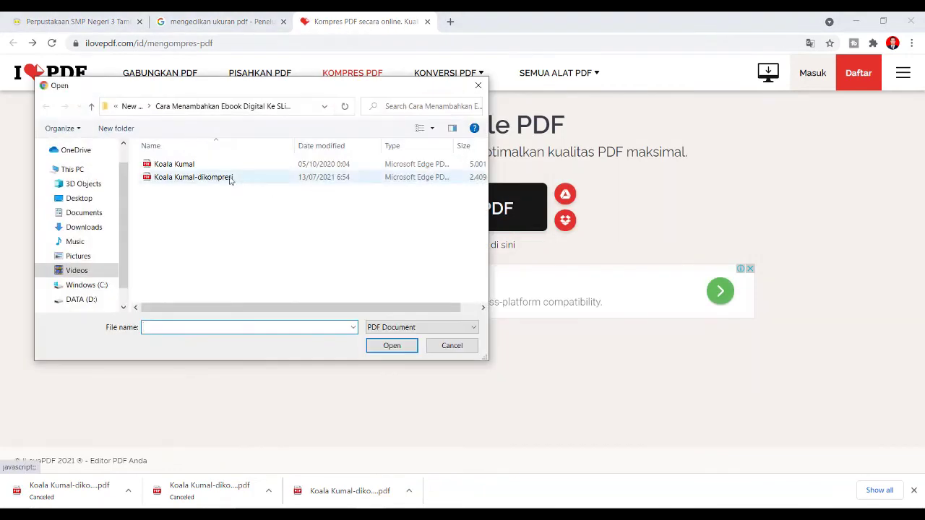
double_click(221, 181)
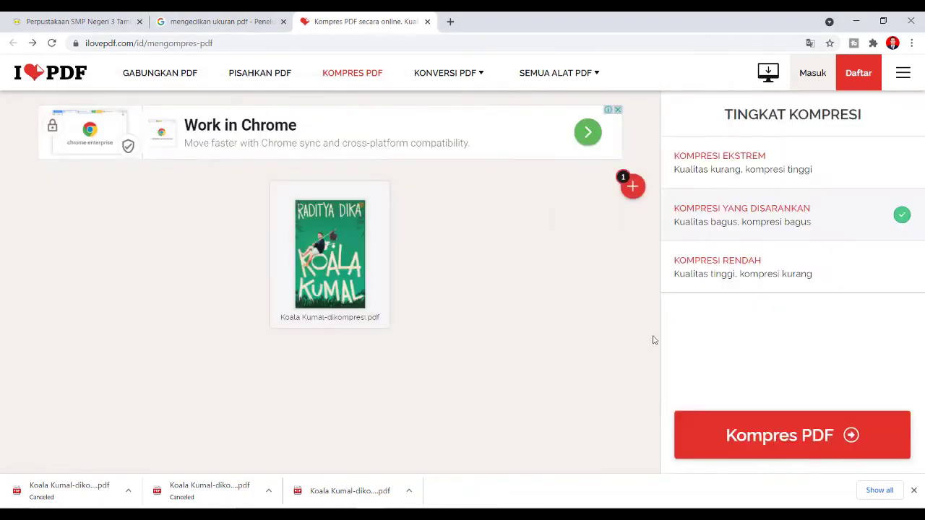
click(727, 169)
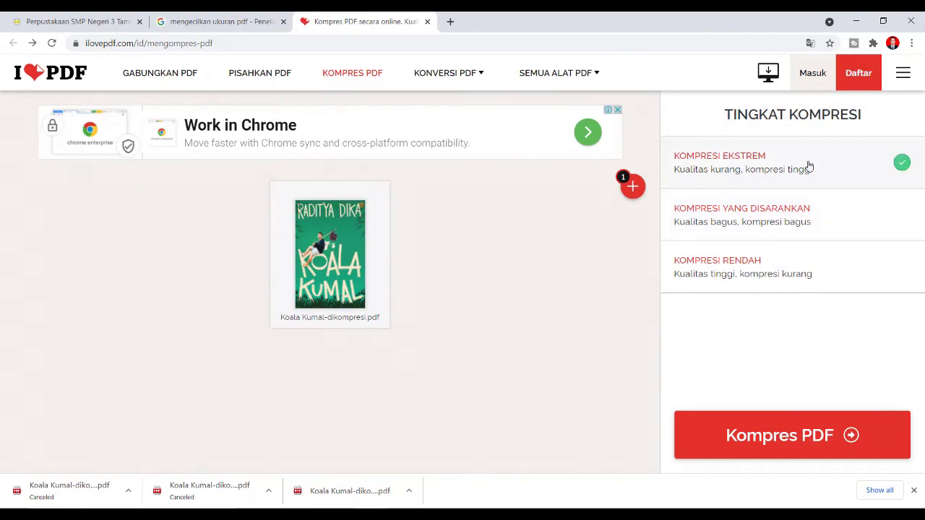
click(786, 437)
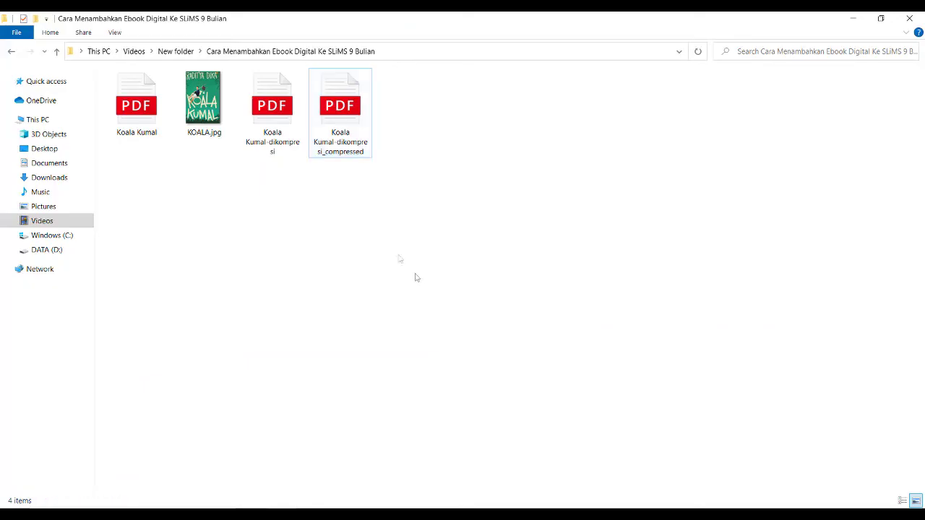
click(345, 153)
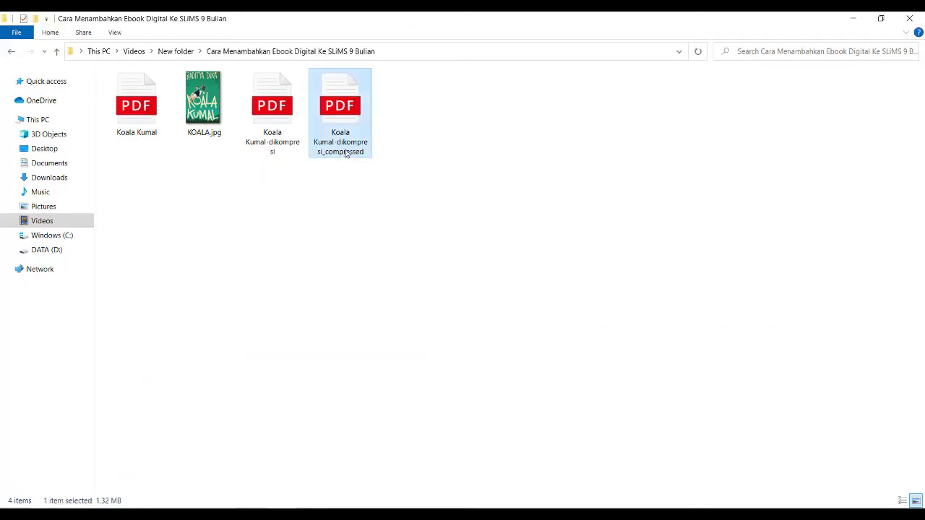
right_click(345, 153)
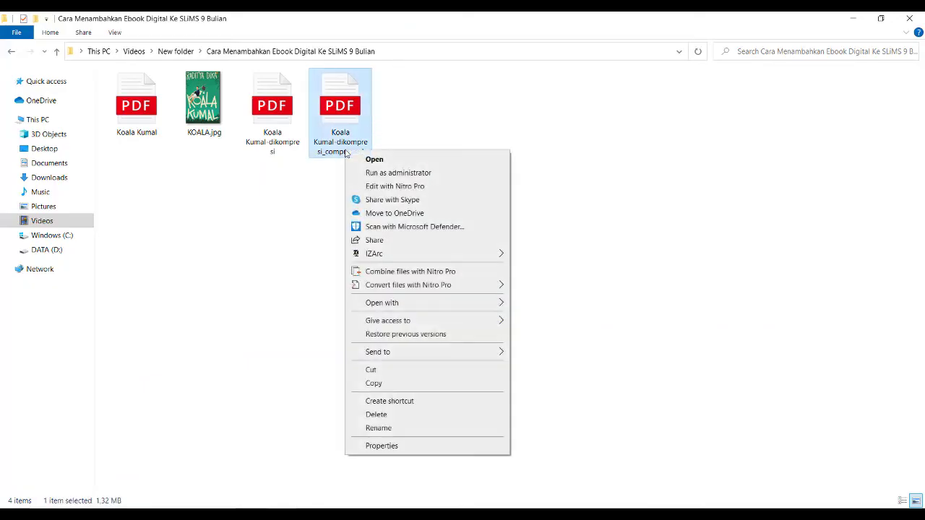
click(369, 445)
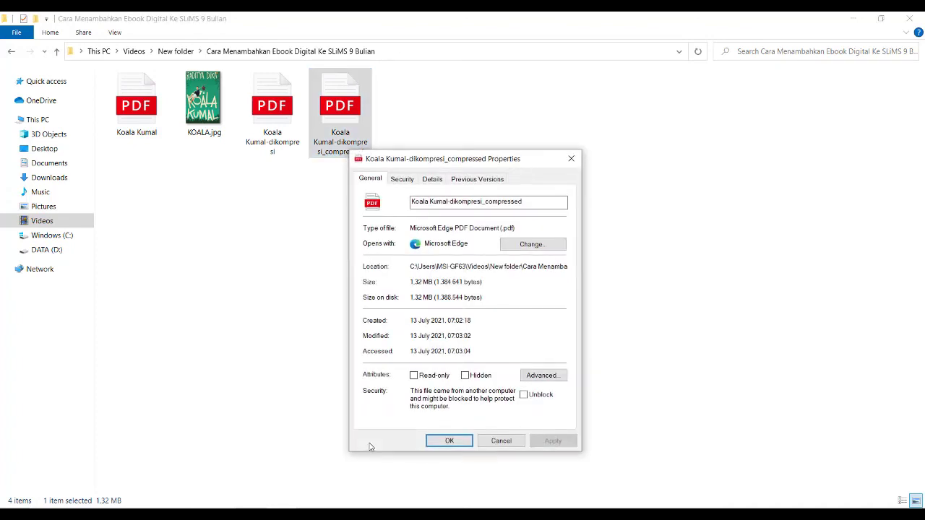
drag(409, 282, 429, 279)
click(487, 443)
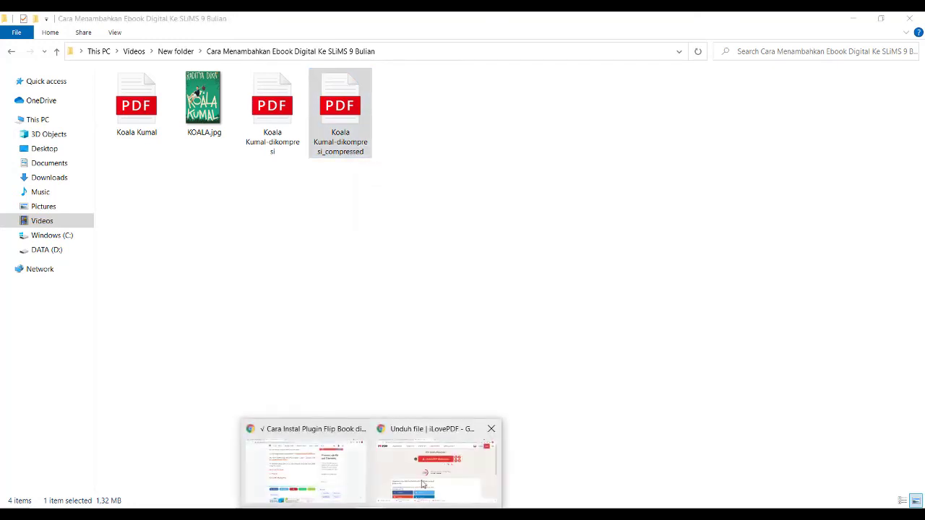
- Attach the 1.32 MB Koala Kumal-dikompresi_compressed.pdf, titled 'Koala Kumal', in SLiMS
click(448, 470)
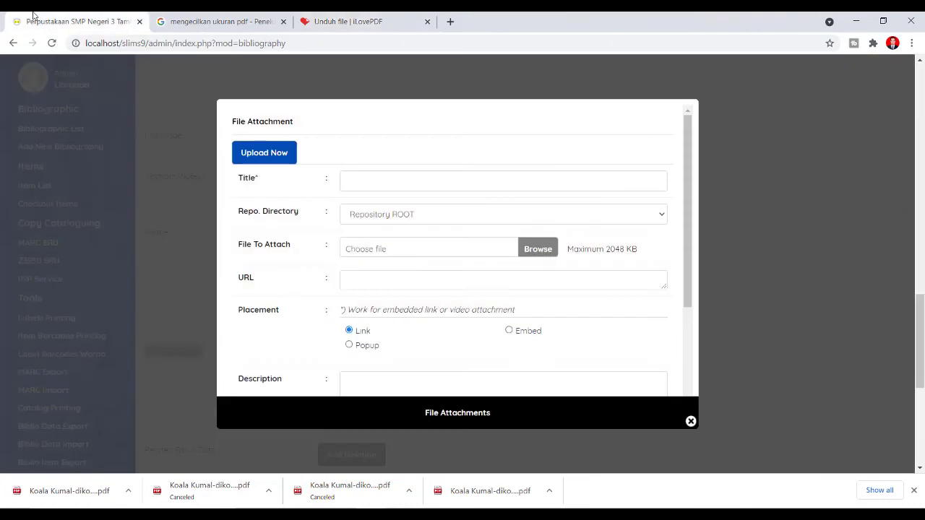
click(44, 24)
click(371, 182)
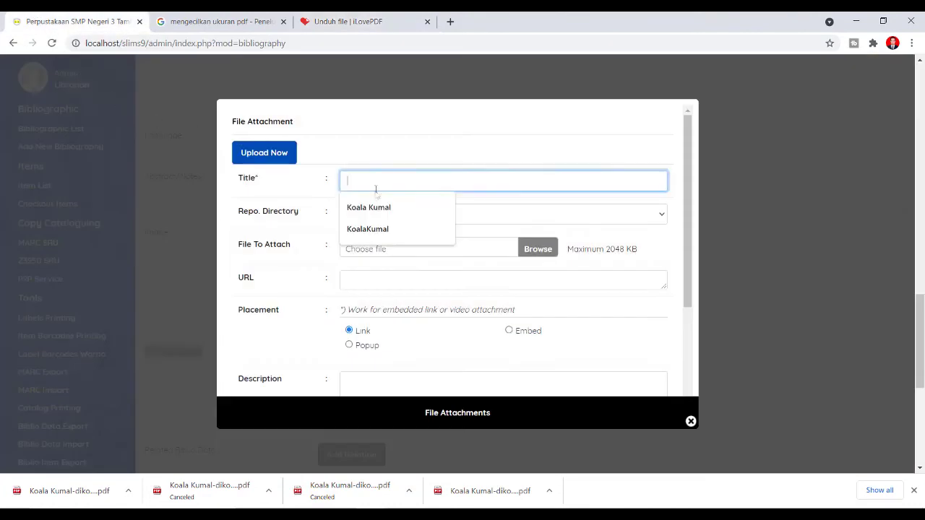
click(371, 207)
click(543, 250)
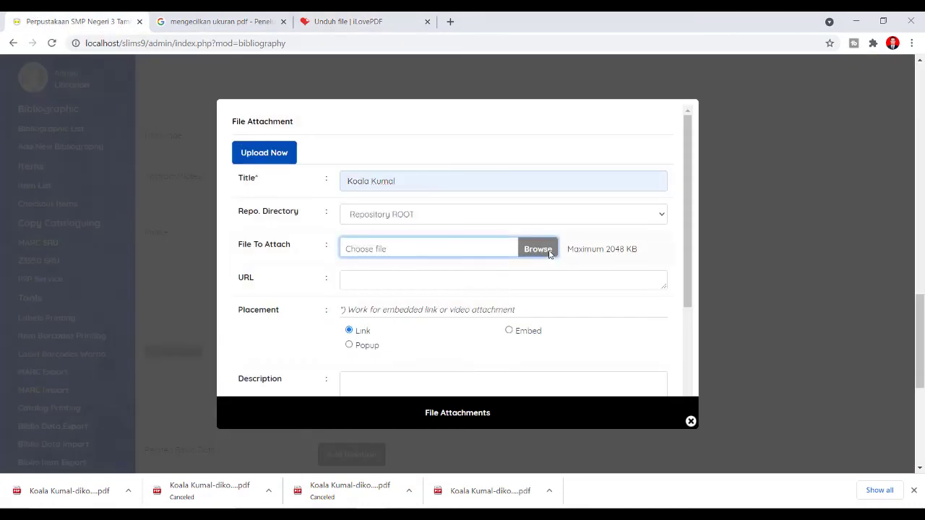
double_click(217, 189)
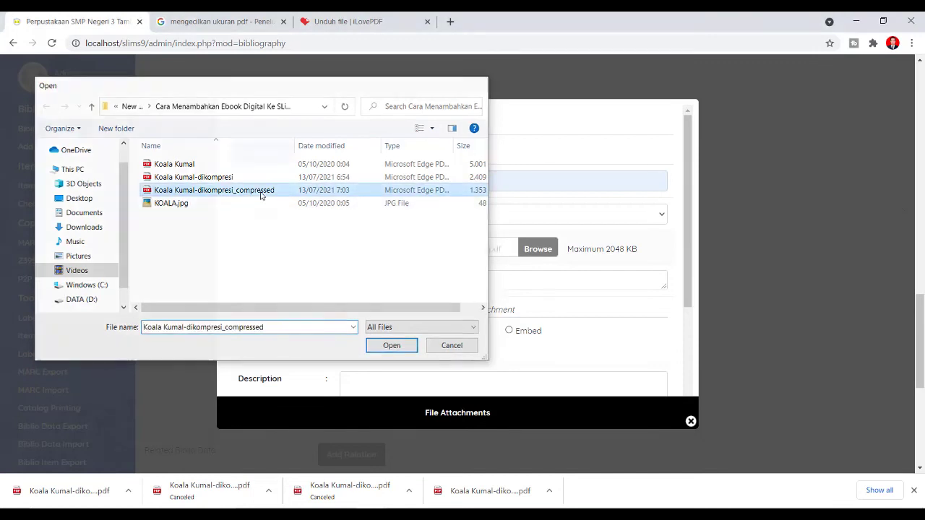
scroll(371, 304, down, 1)
scroll(371, 304, down, 1)
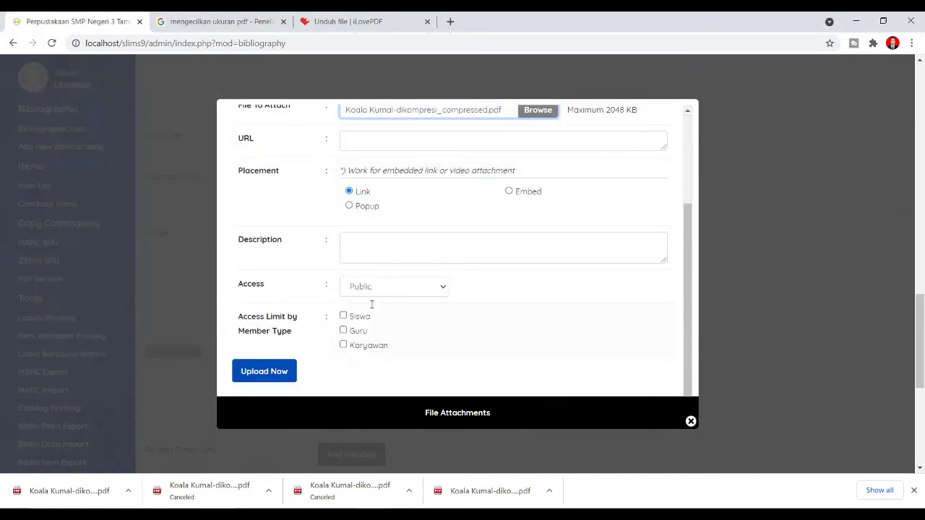
click(265, 377)
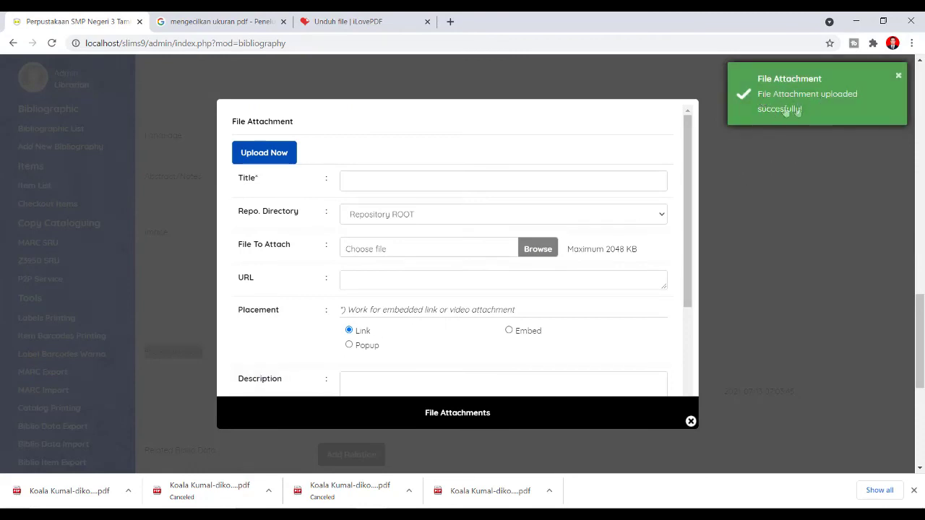
- Close the attachment form and save the Koala Kumal record with its uploaded file
click(690, 421)
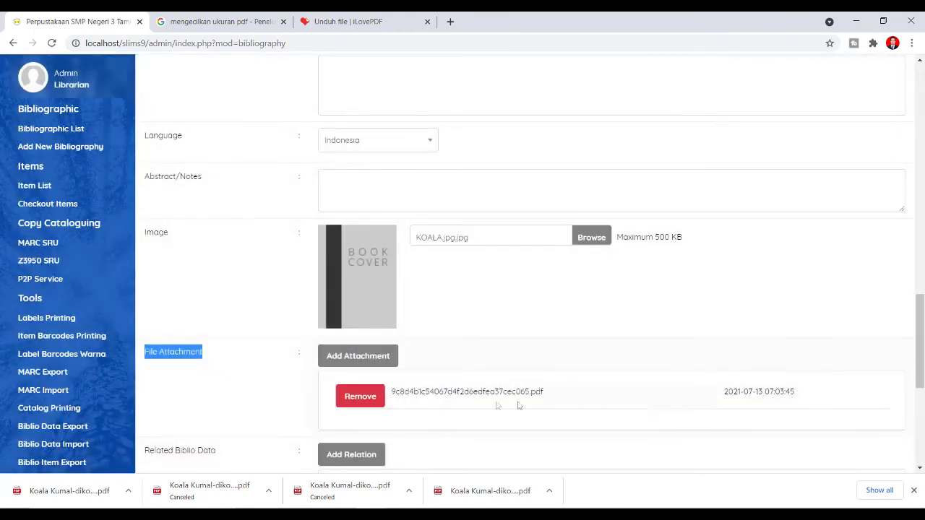
drag(391, 392, 547, 397)
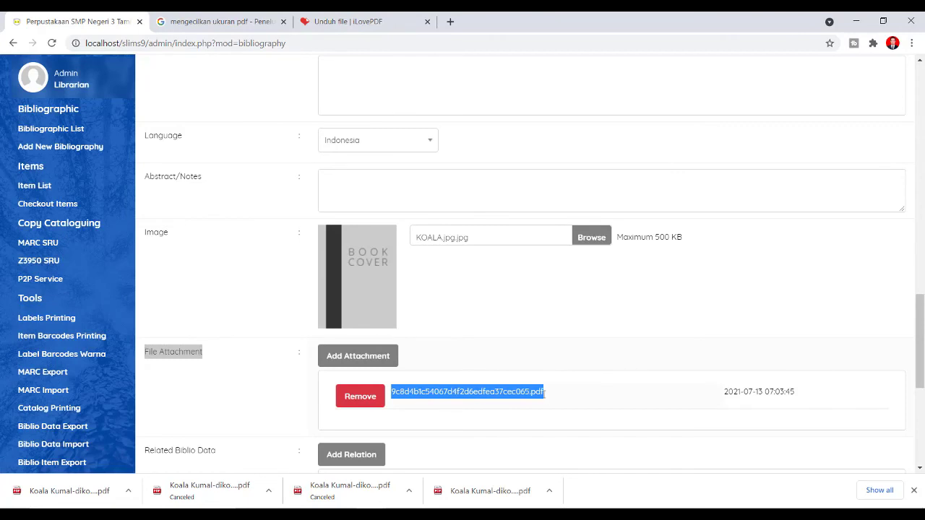
scroll(544, 394, down, 1)
scroll(544, 393, down, 4)
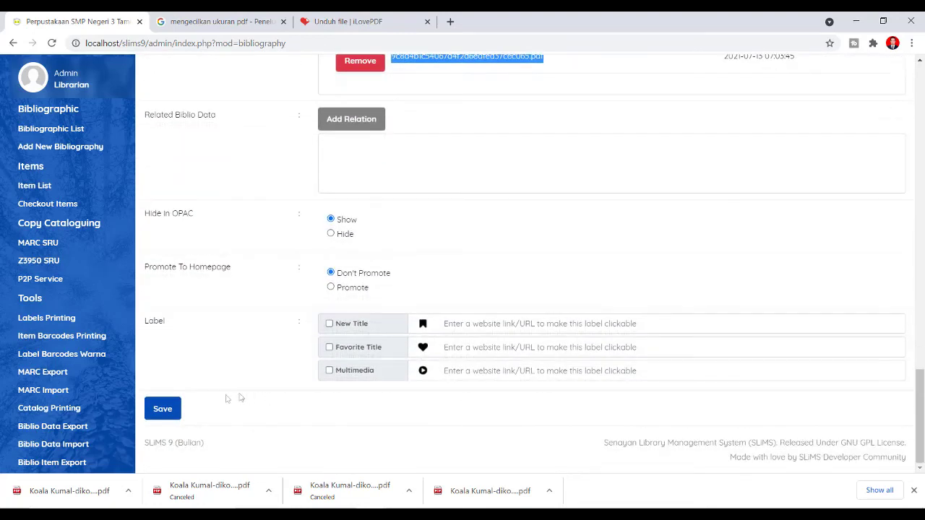
click(162, 408)
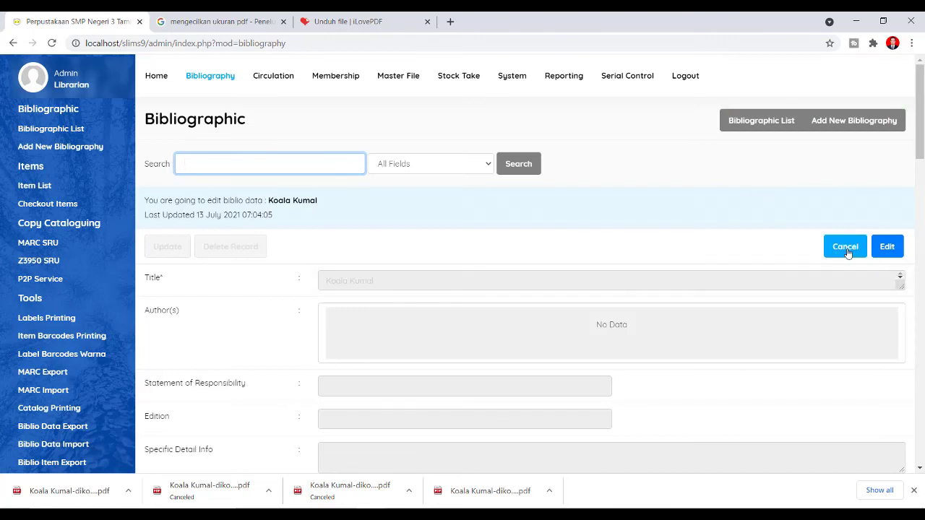
- Set Koala Kumal to Promote To Homepage, update the record, and close the Google tab
click(887, 246)
scroll(671, 354, down, 6)
scroll(673, 354, down, 15)
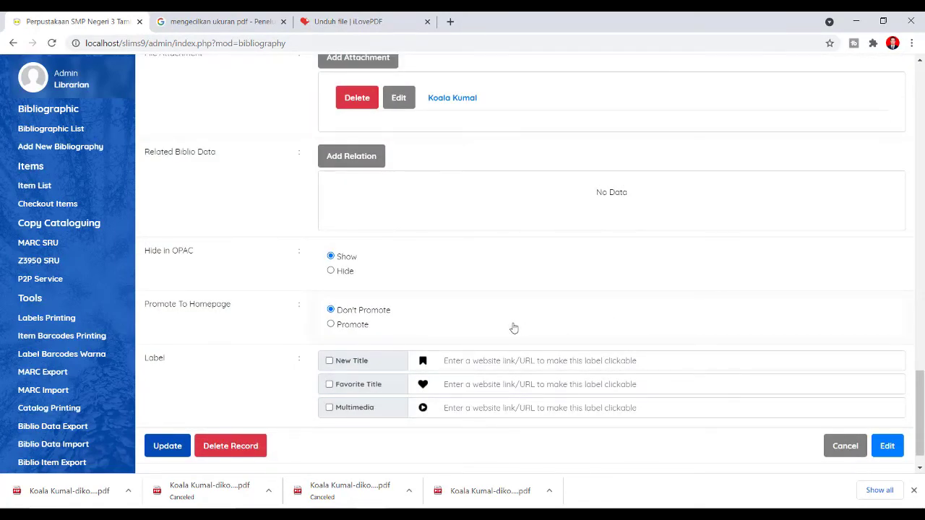
click(331, 325)
click(172, 447)
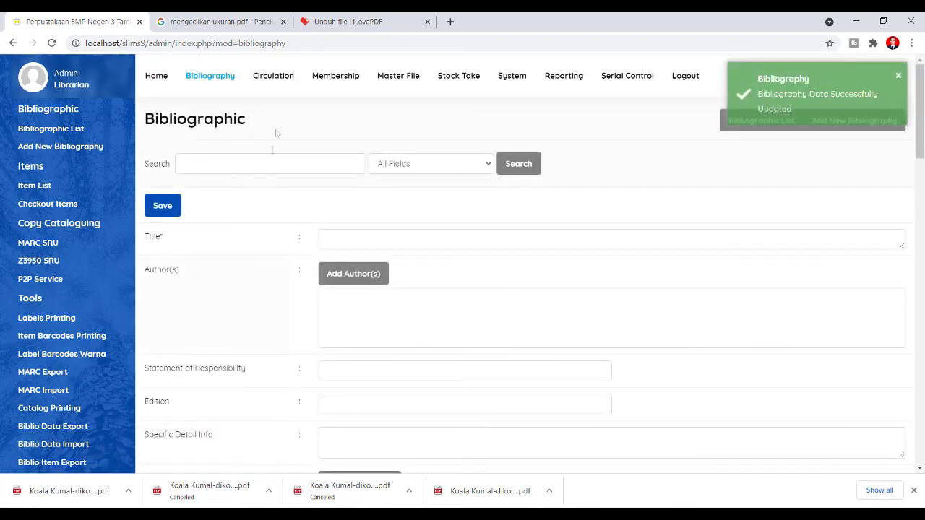
click(282, 23)
- Close the iLovePDF tab and load localhost/slims9 in a new browser tab
click(282, 23)
click(163, 22)
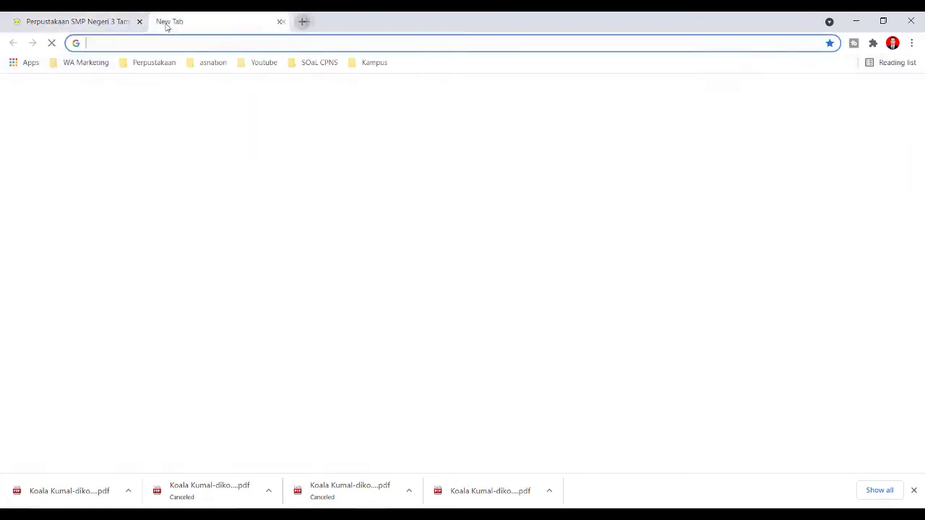
text(lo)
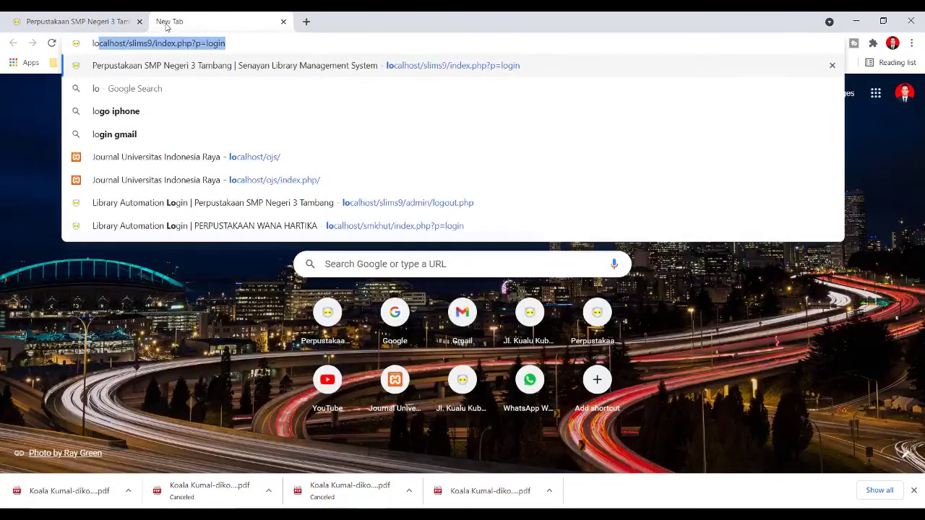
text(calho)
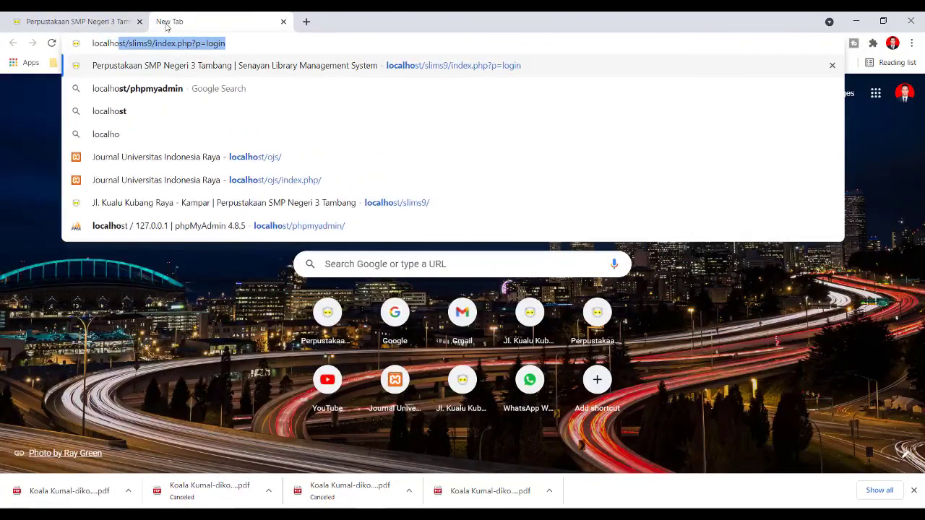
text(st)
text(/slims9)
key(Return)
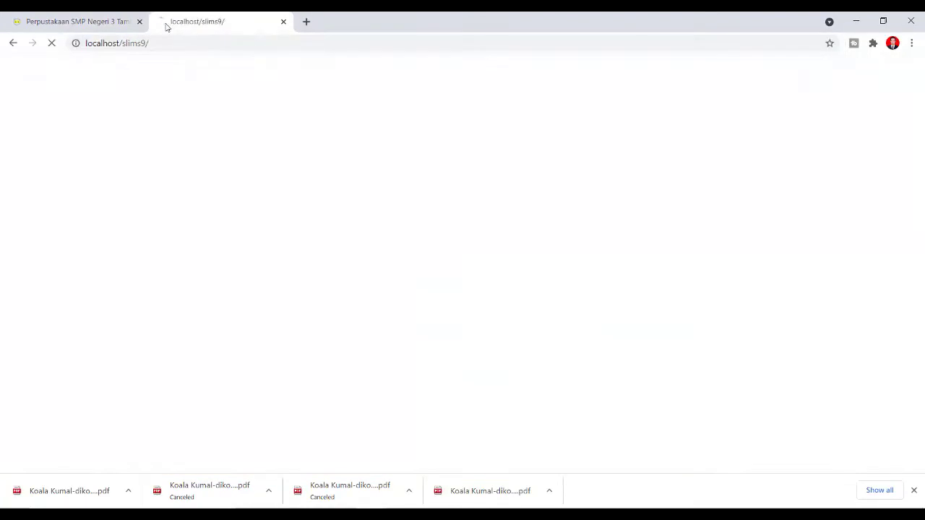
- Scroll down the public OPAC page to reach Koala Kumal and its File Attachment
scroll(383, 200, down, 5)
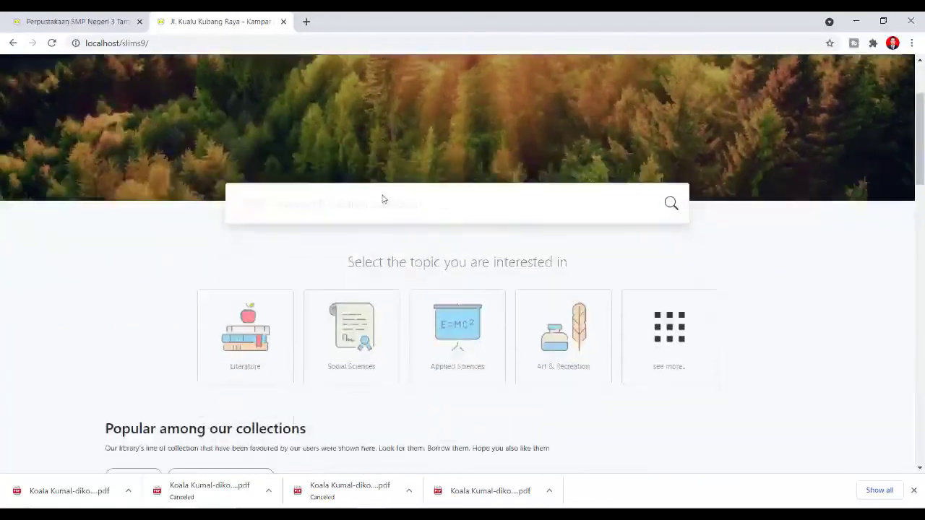
scroll(383, 203, down, 2)
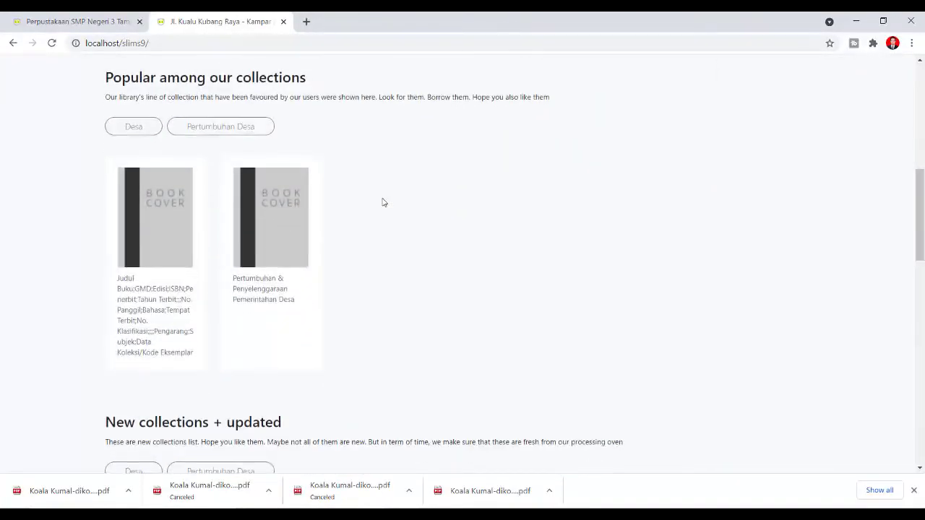
scroll(384, 202, down, 3)
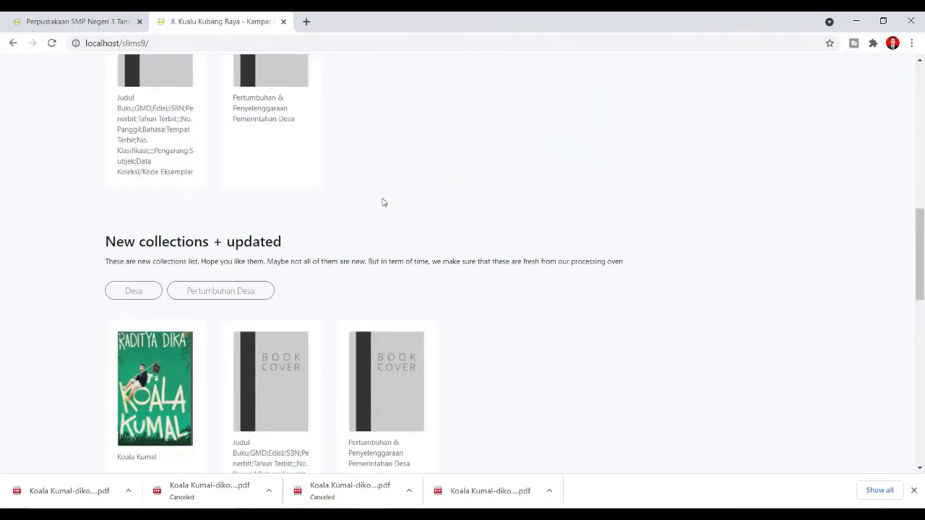
scroll(384, 202, down, 1)
scroll(384, 202, down, 1)
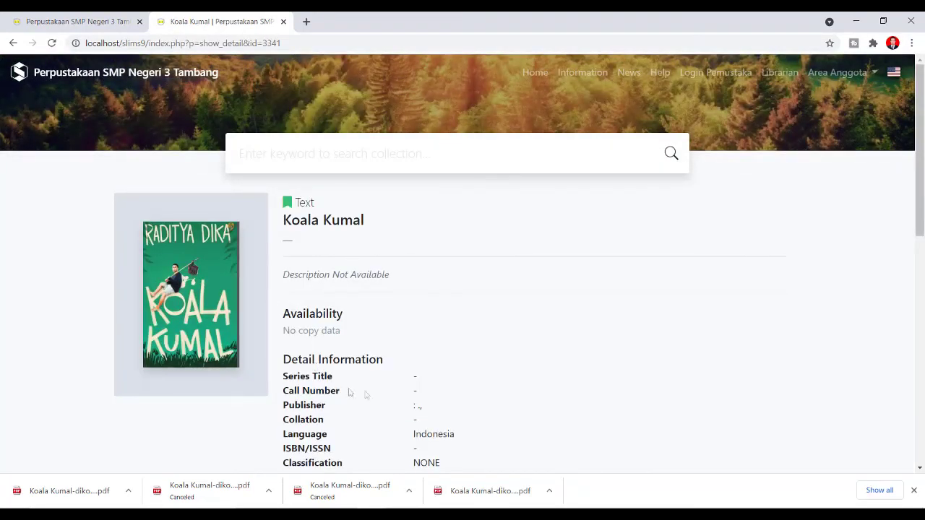
scroll(383, 394, down, 5)
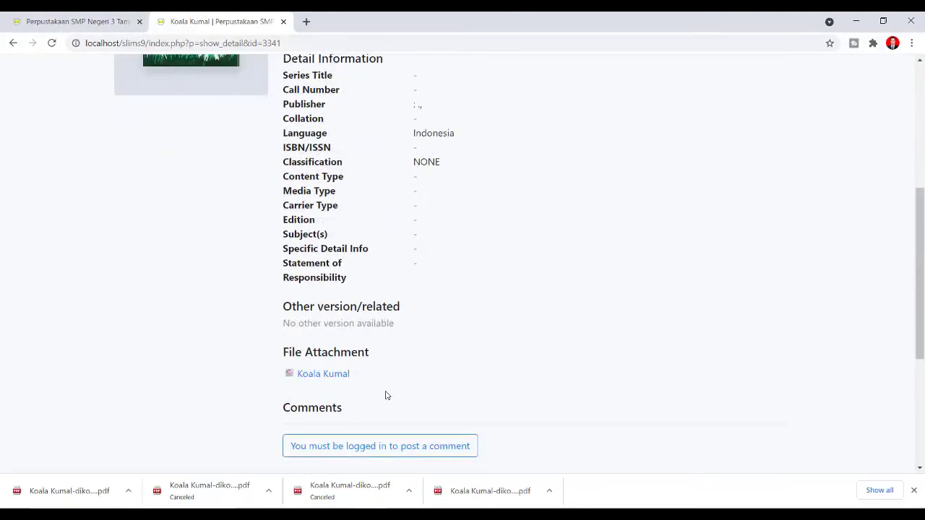
scroll(384, 392, down, 1)
scroll(384, 396, up, 1)
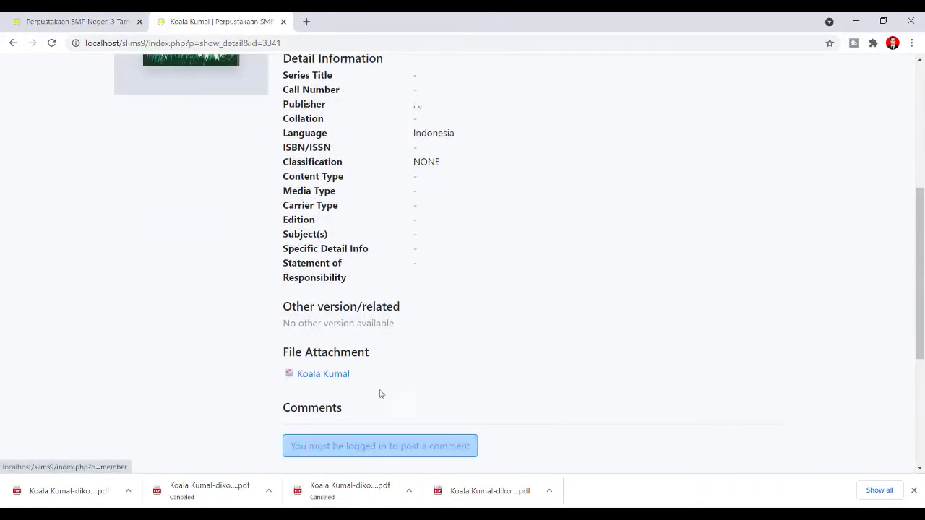
- Open the attached Koala Kumal PDF in the OPAC reader and scroll through its opening pages
click(335, 379)
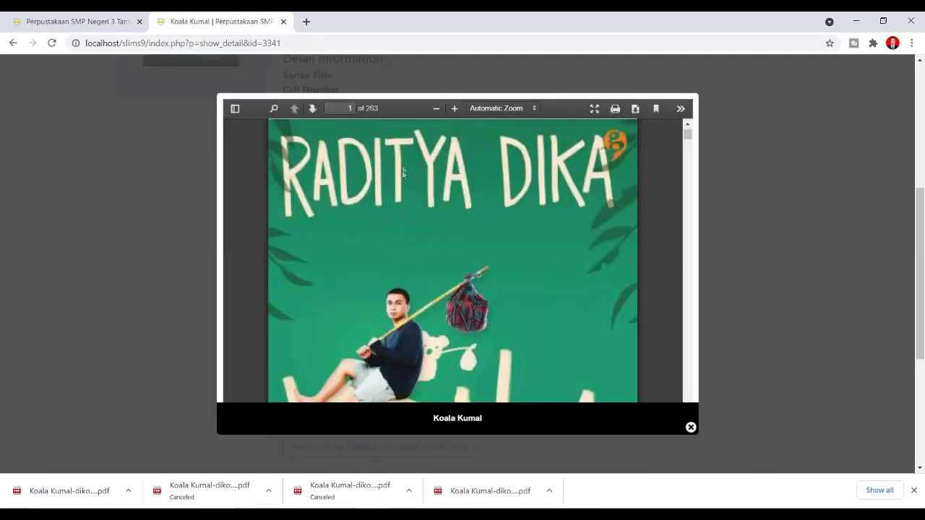
scroll(428, 330, down, 8)
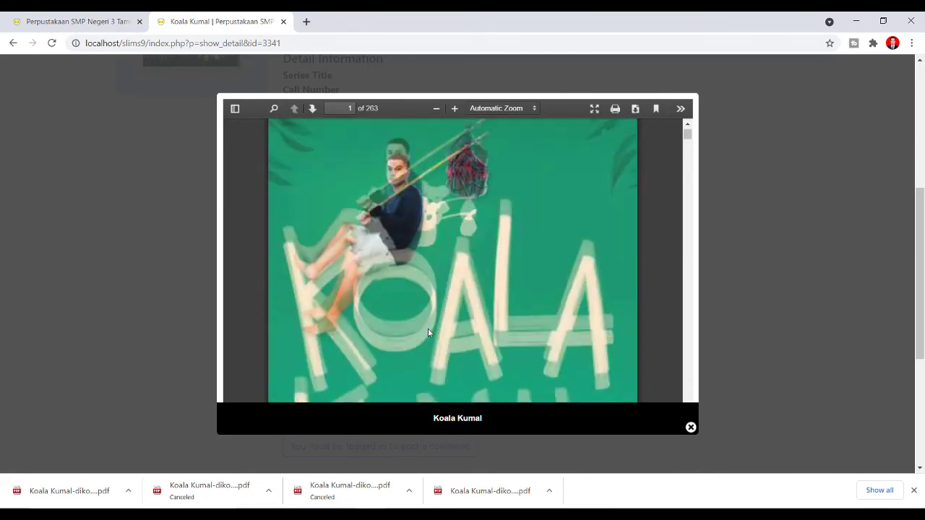
scroll(427, 332, down, 6)
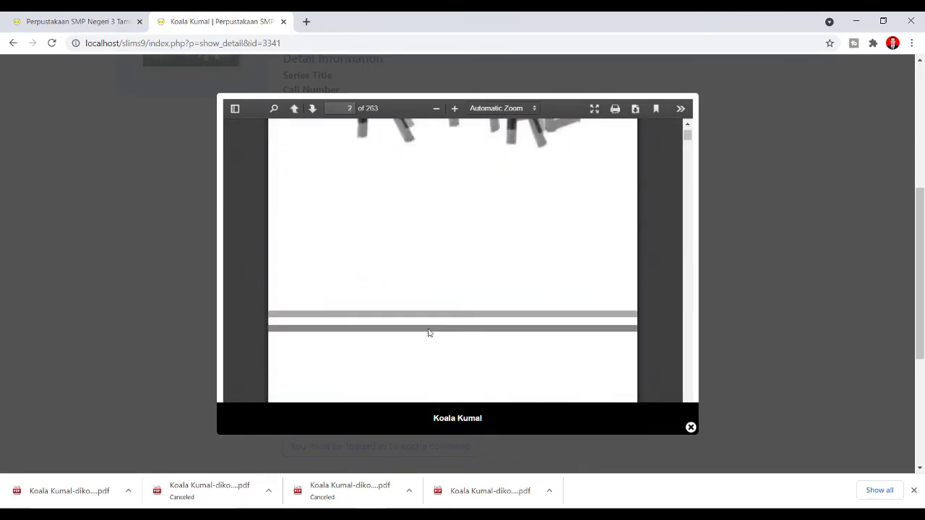
scroll(428, 333, down, 8)
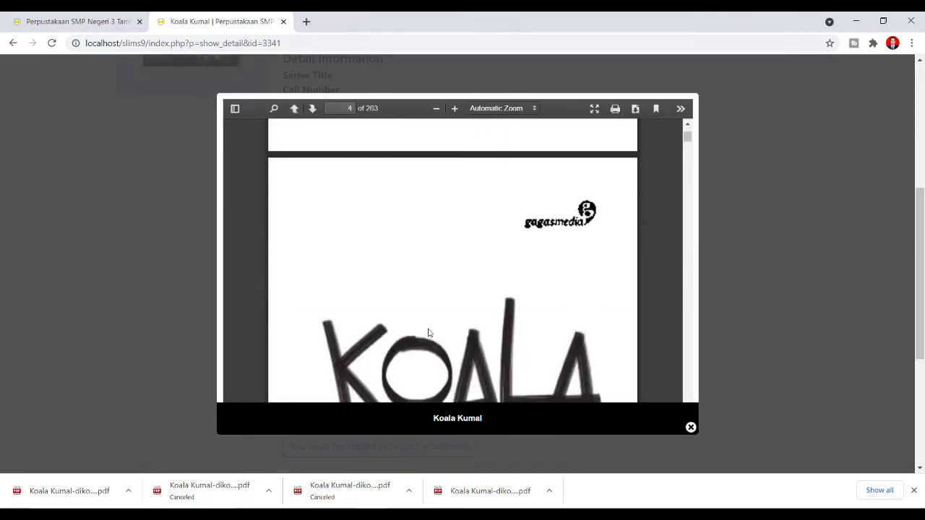
scroll(428, 332, down, 10)
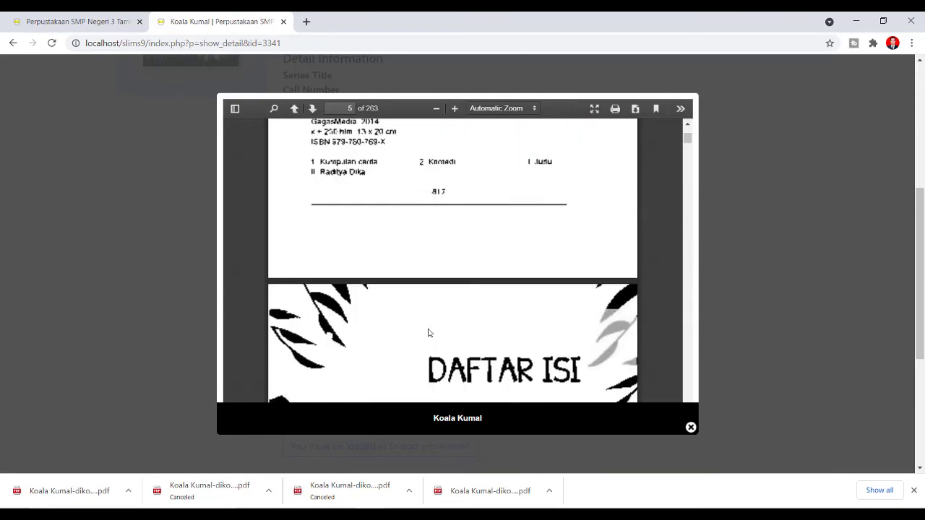
scroll(428, 333, down, 10)
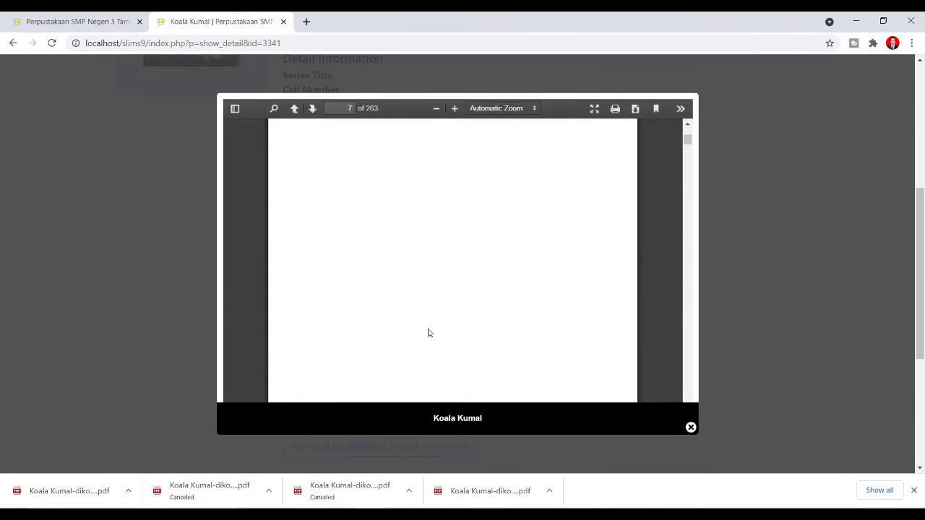
scroll(428, 333, down, 10)
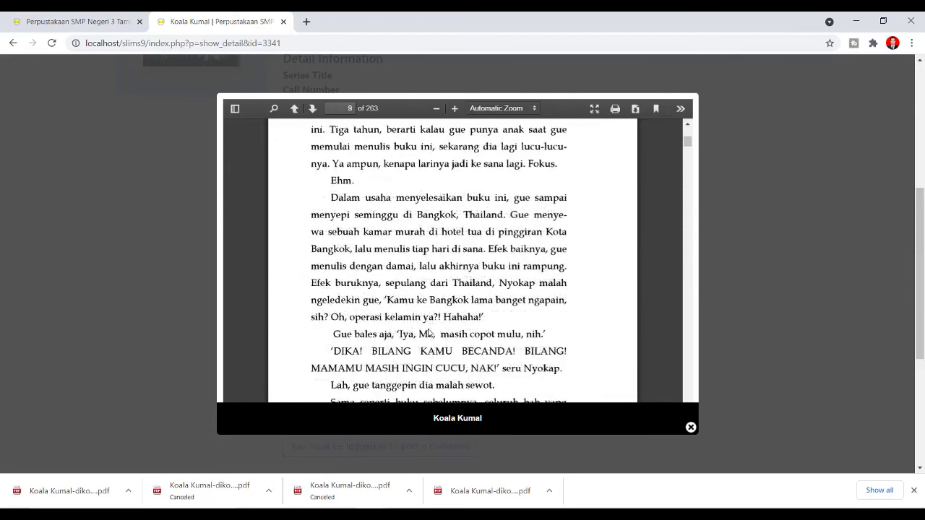
scroll(427, 332, down, 10)
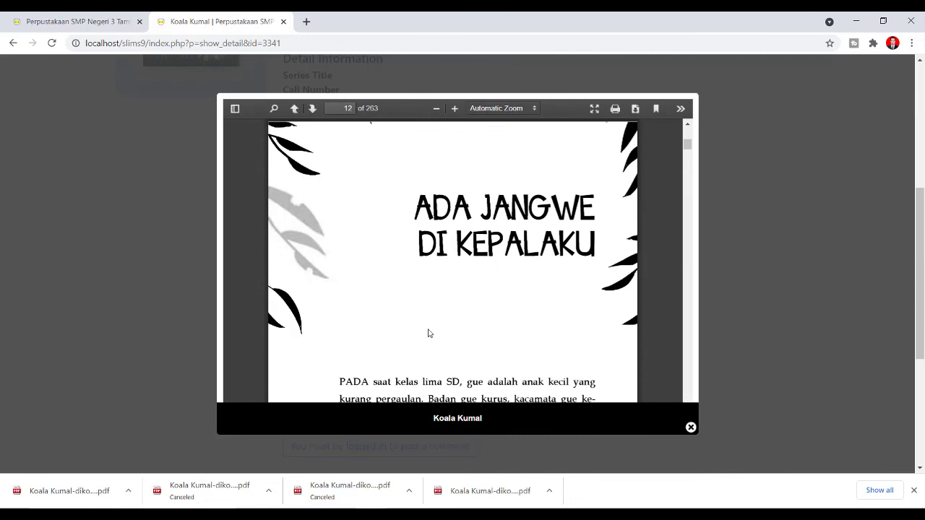
- Keep reading the 263-page ebook down to page 17
scroll(428, 333, down, 1)
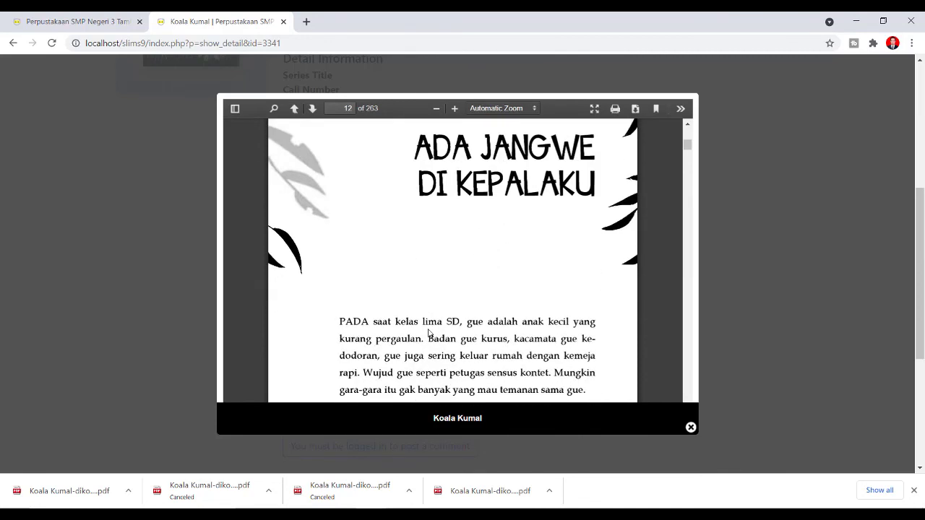
scroll(428, 334, down, 3)
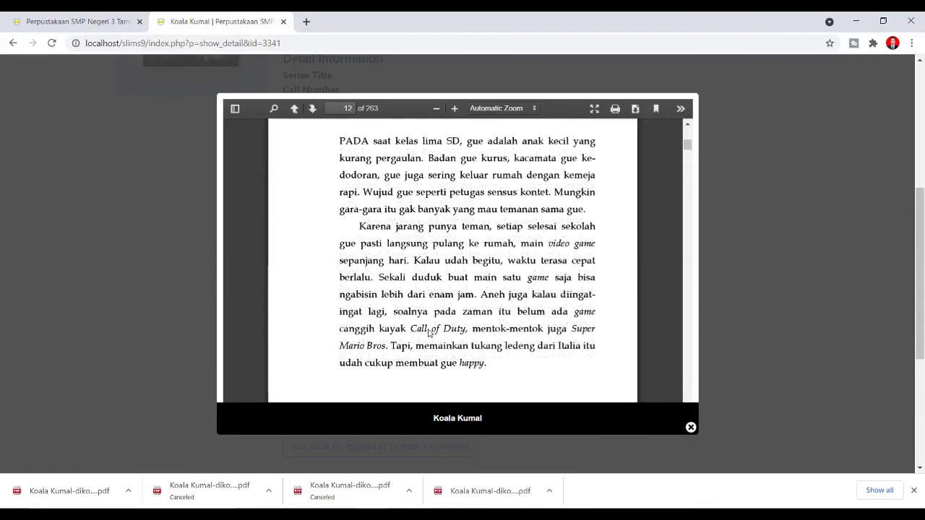
scroll(430, 333, down, 15)
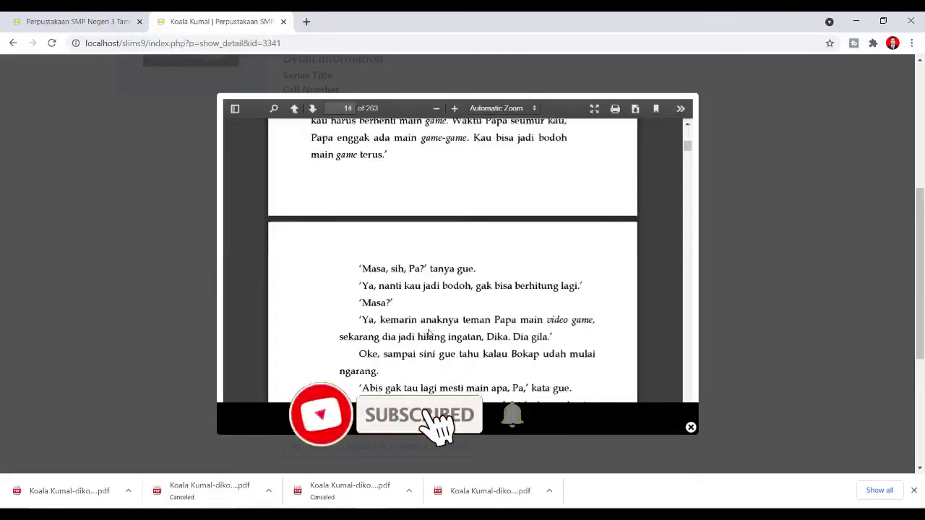
scroll(428, 333, down, 1)
scroll(429, 333, down, 15)
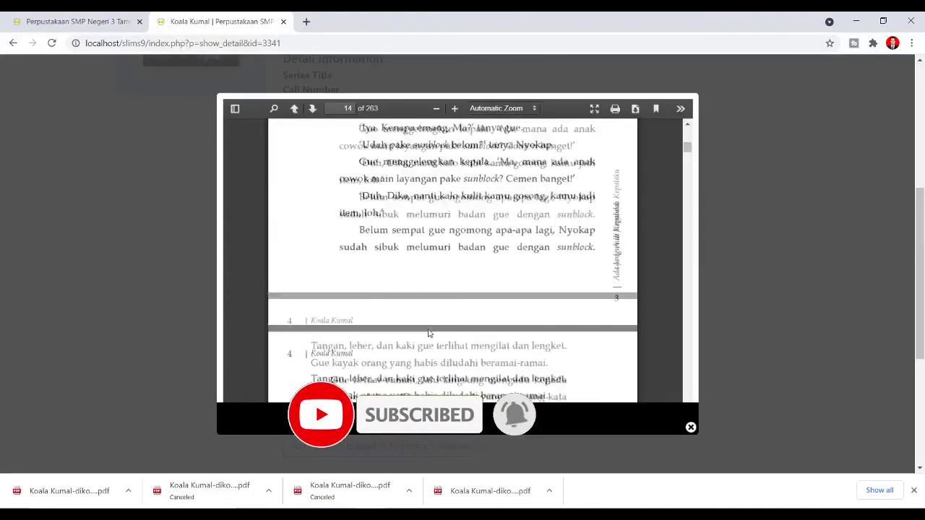
scroll(428, 333, down, 10)
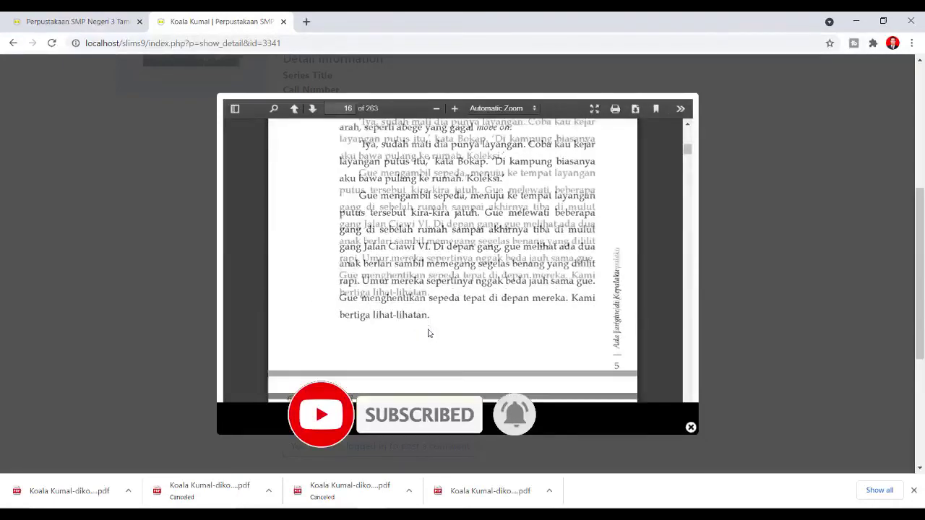
scroll(428, 333, down, 12)
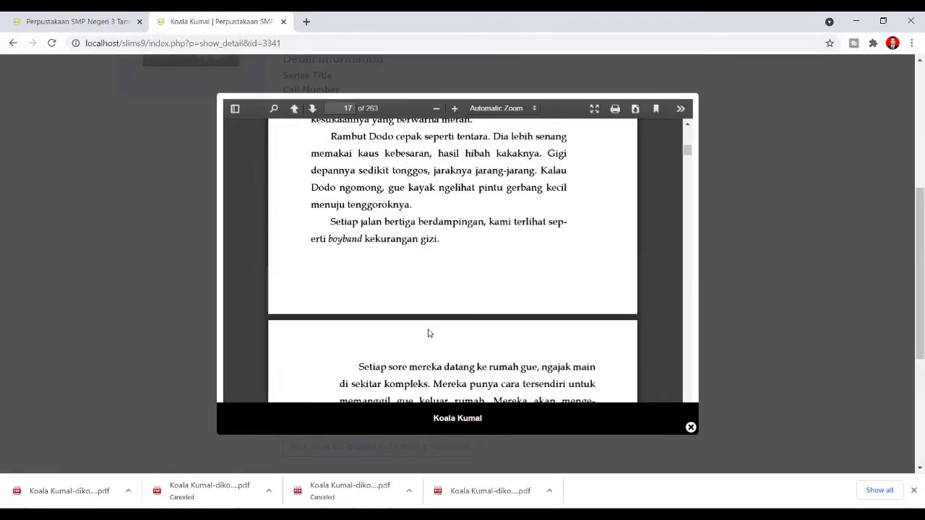